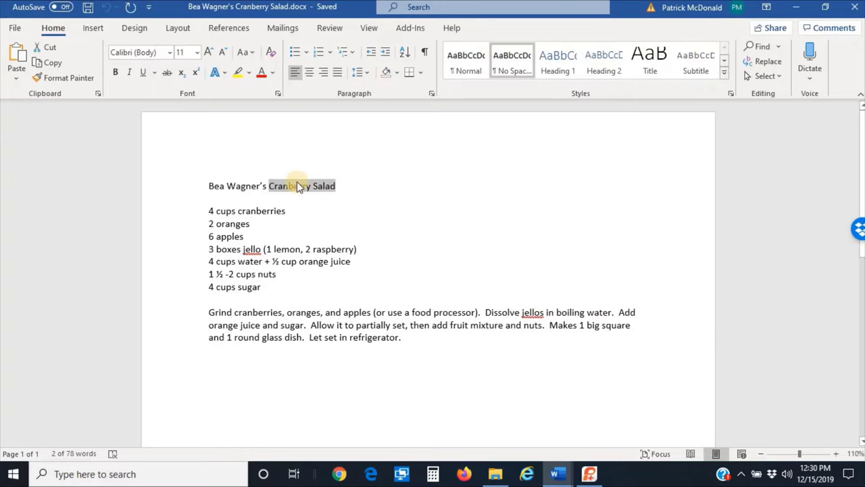
Select 'Cranberry Salad' in the Word recipe title and switch back to PREMIER+.
left_click_drag(268, 185, 345, 189)
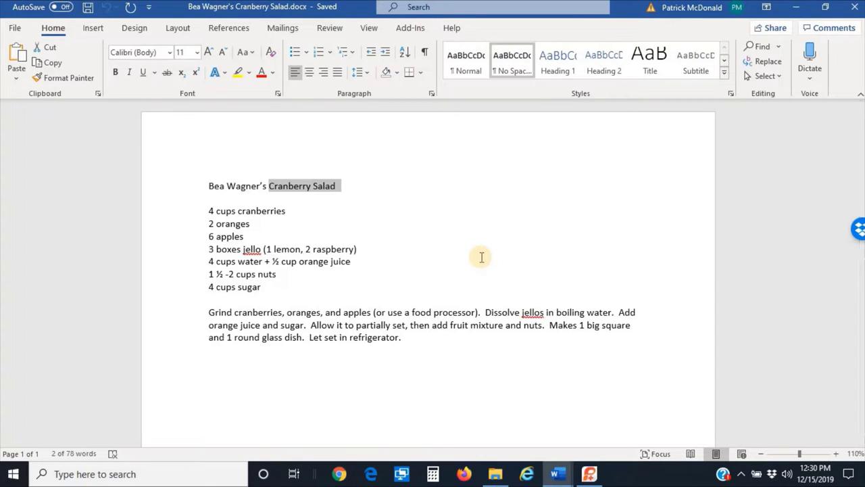
left_click(599, 475)
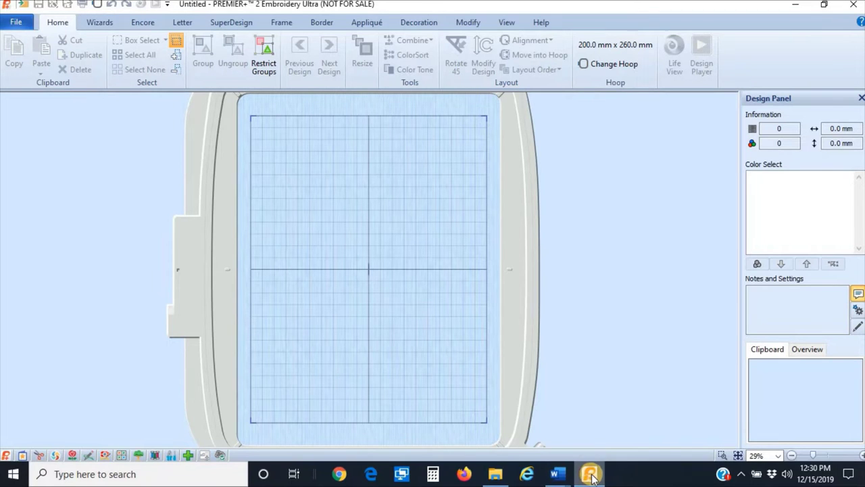
Enter 'Cranberry Salad' as new lettering text on the Letter tab.
mouse_move(586, 479)
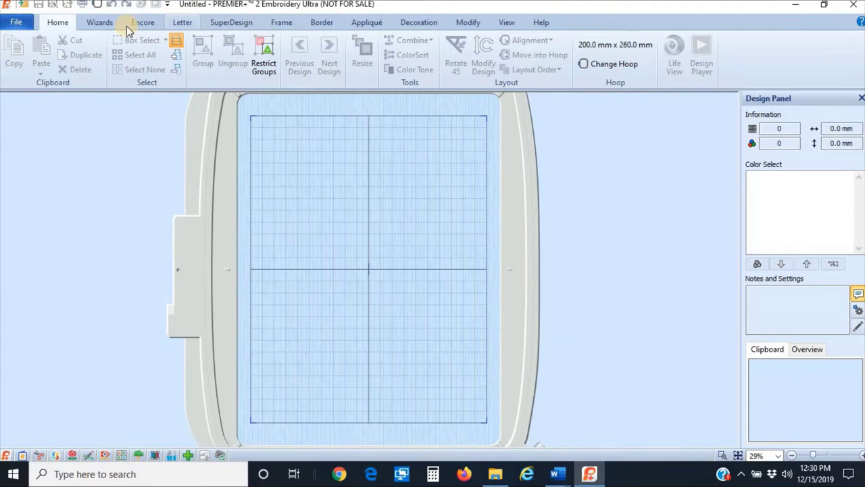
left_click(184, 23)
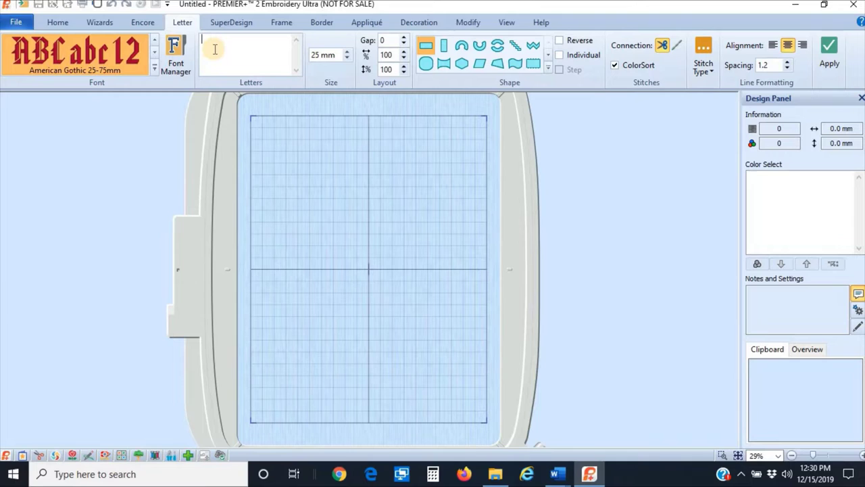
type("Cranberry Salad")
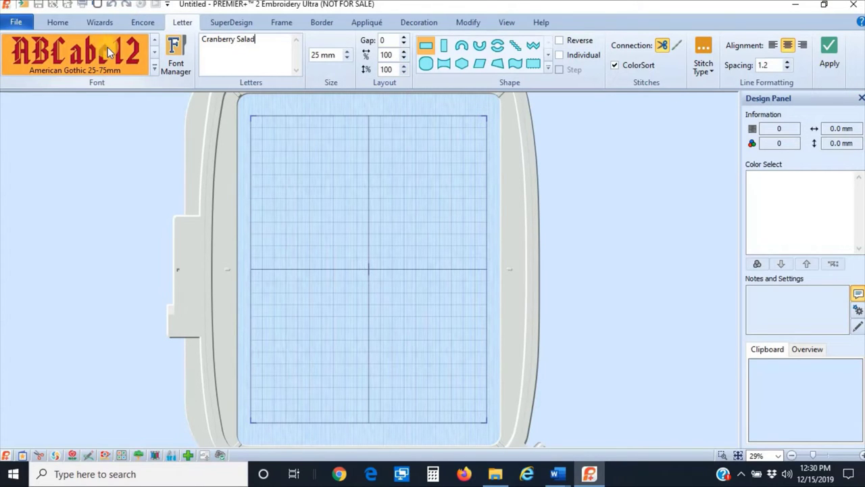
Set the lettering to Old English 14-50mm at 14 mm, centre-aligned, and apply it to the hoop.
left_click(153, 68)
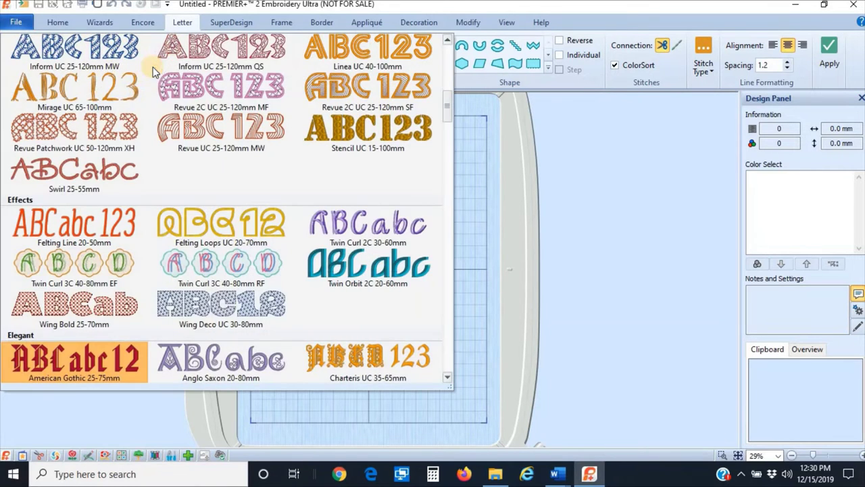
scroll(263, 234, "down", 4)
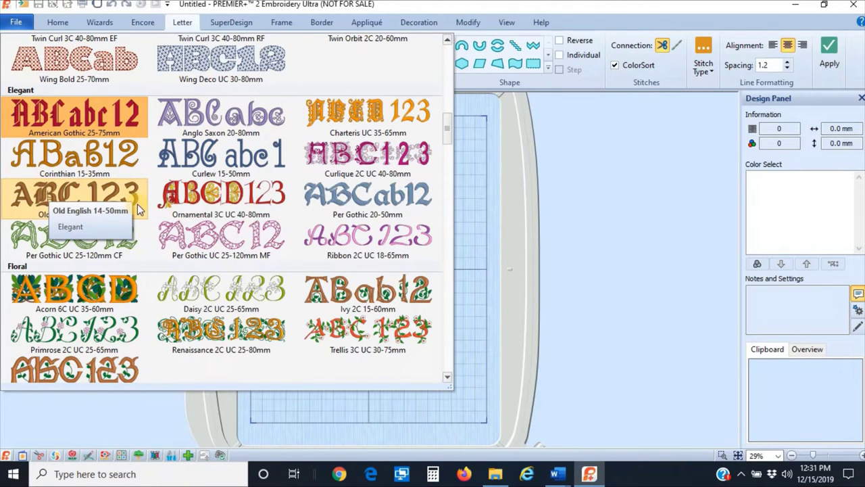
left_click(106, 193)
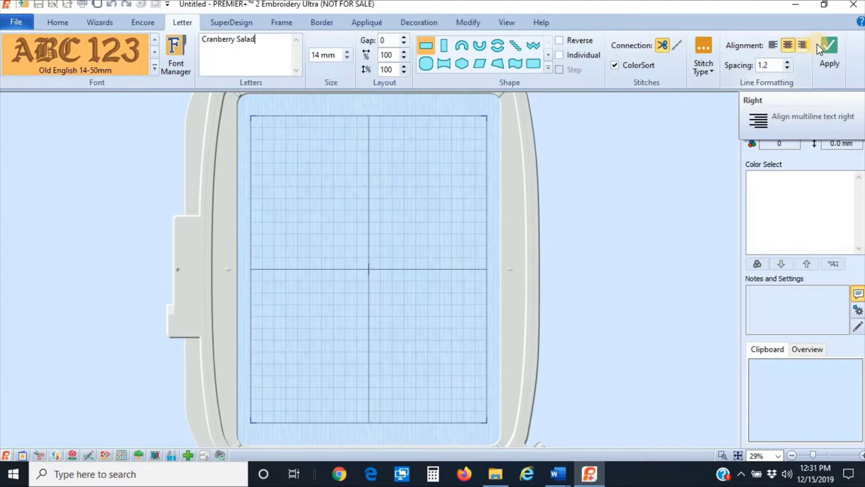
left_click(788, 45)
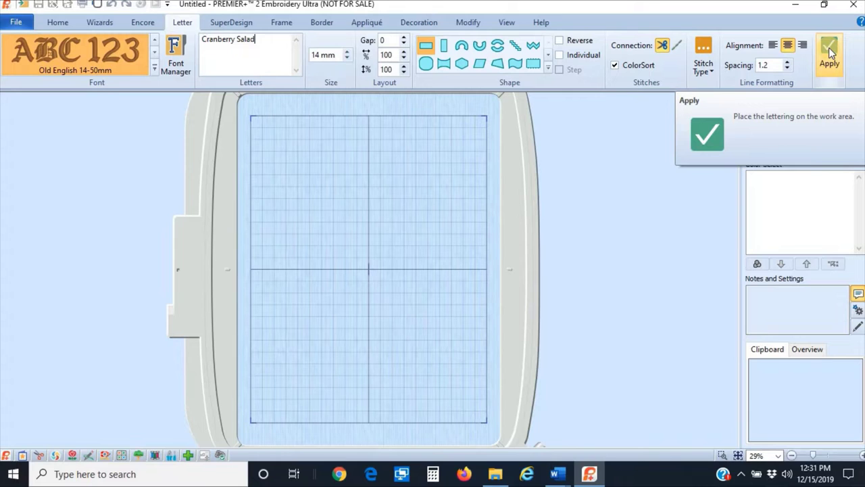
left_click(828, 47)
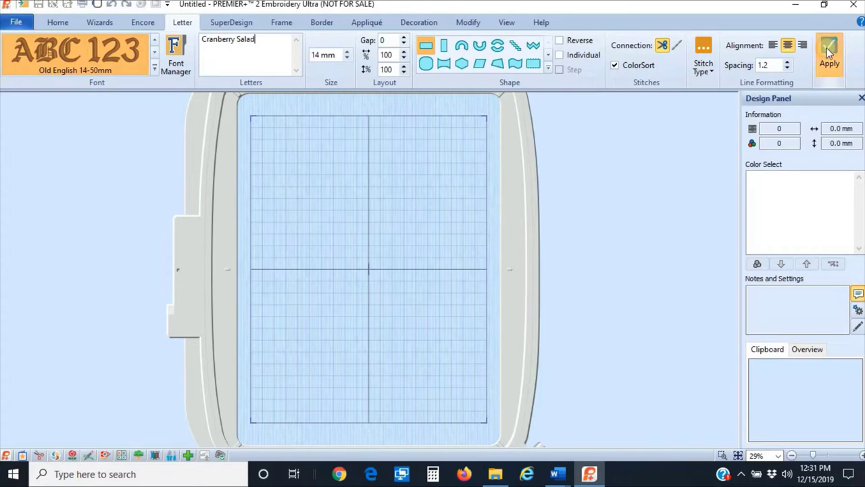
Drag the Cranberry Salad lettering up to the top of the hoop.
left_click_drag(344, 260, 344, 120)
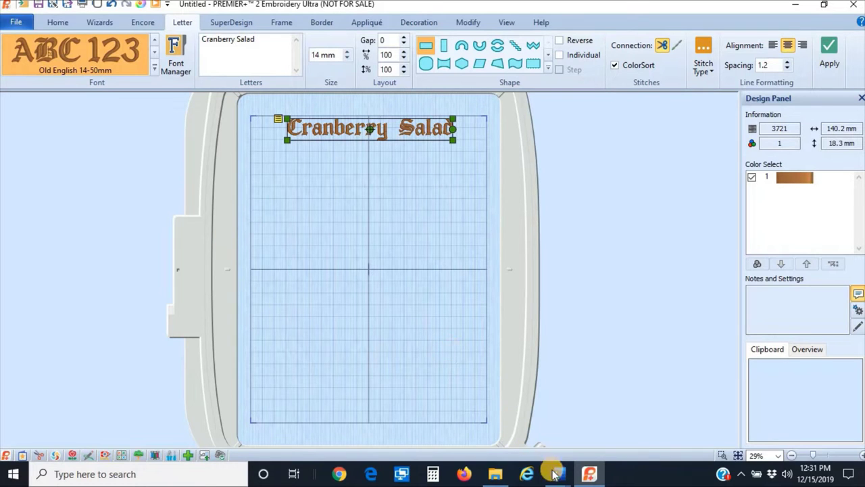
mouse_move(560, 480)
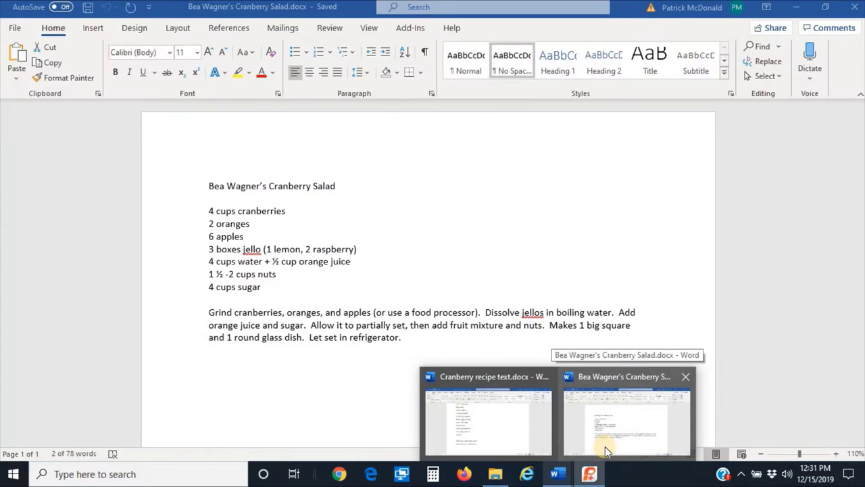
Bring the recipe document forward in Word, selecting then deselecting the ingredient lines.
left_click(604, 446)
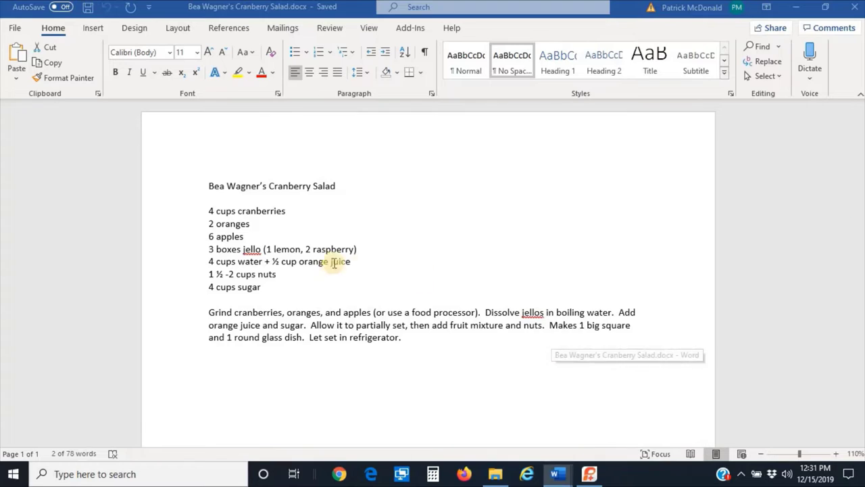
left_click_drag(212, 209, 293, 287)
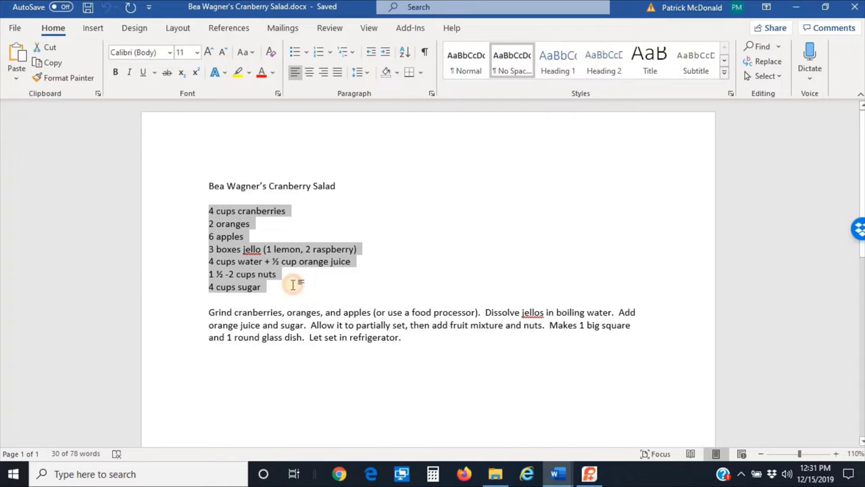
left_click(294, 288)
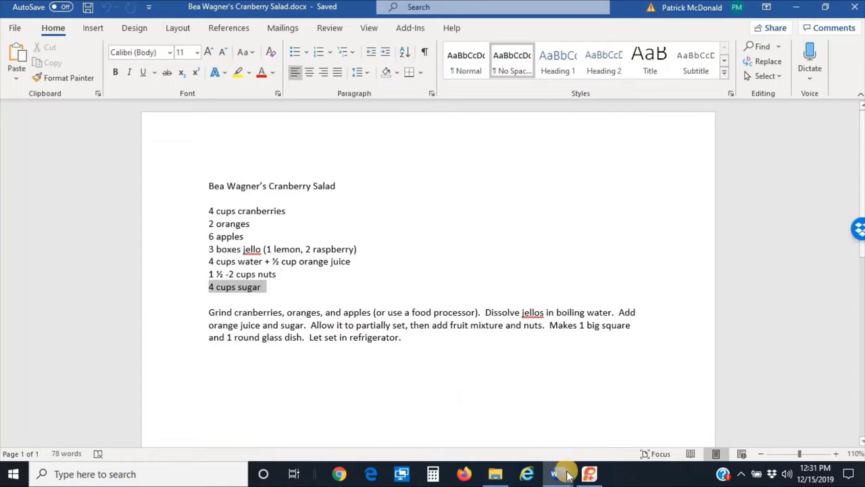
Return to PREMIER+ and select, then deselect, the Cranberry Salad text in the Letters box.
left_click(589, 474)
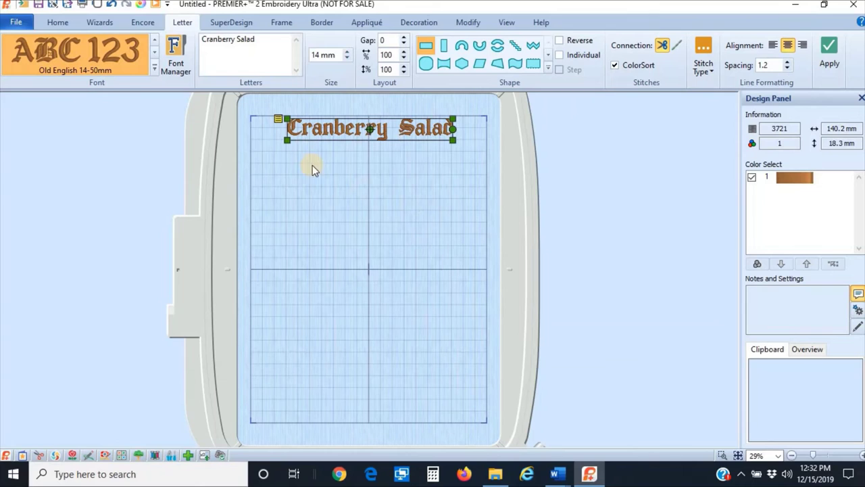
left_click_drag(259, 39, 183, 33)
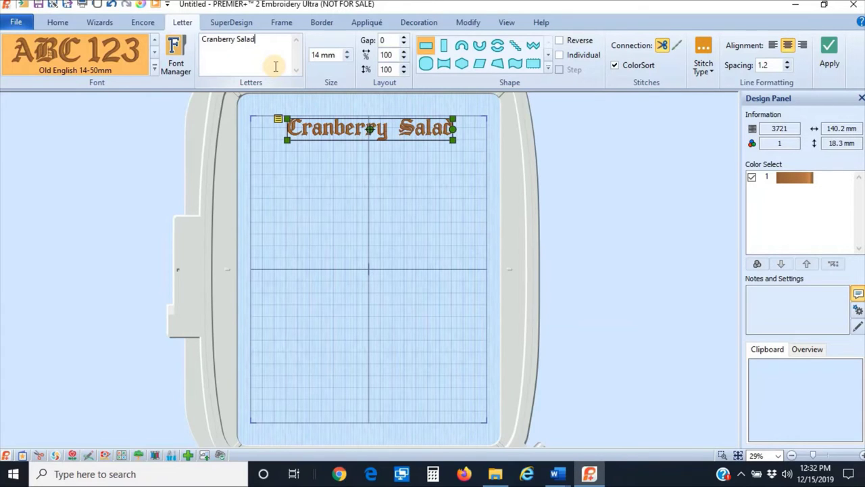
left_click(285, 63)
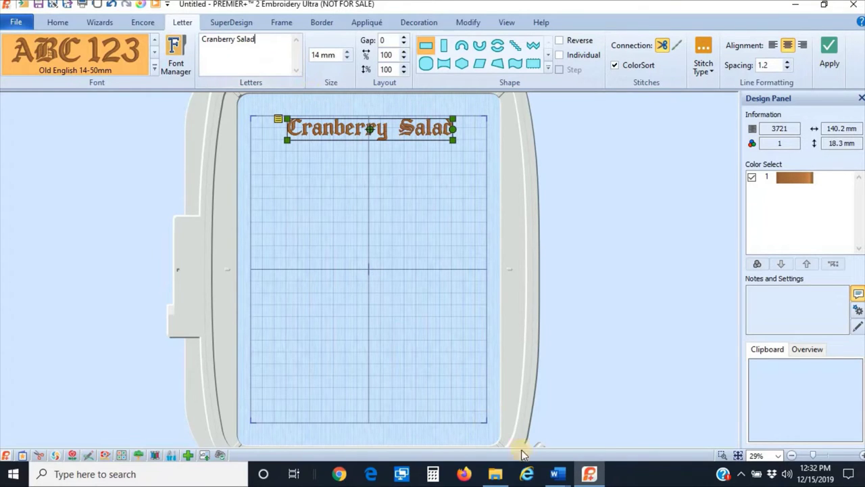
Copy the Word ingredient list from '4 cups cranberries' to '4 cups sugar', then return to PREMIER+.
mouse_move(557, 474)
left_click(581, 432)
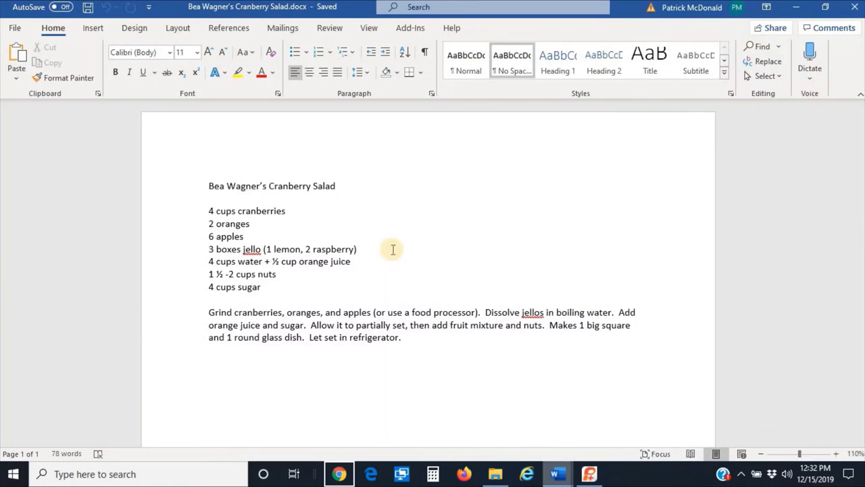
left_click(253, 234)
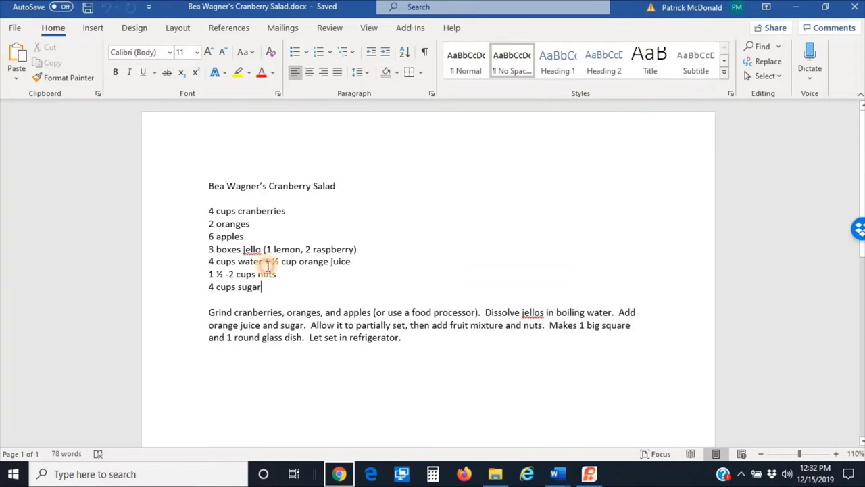
left_click_drag(263, 287, 204, 218)
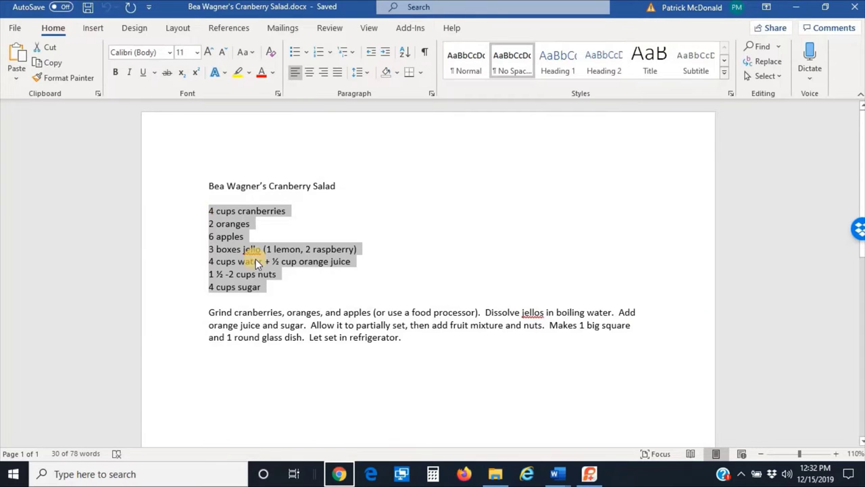
left_click(561, 476)
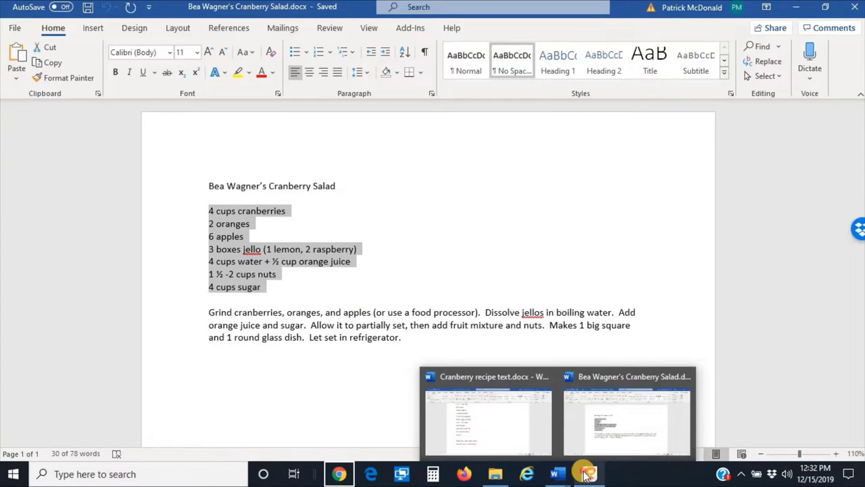
left_click(590, 473)
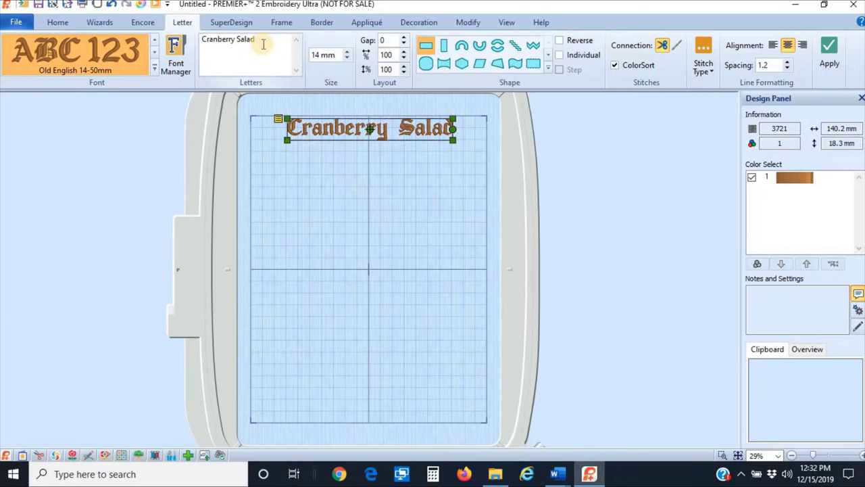
Replace the lettering text with the pasted ingredient list, removing the empty last line.
left_click_drag(255, 40, 177, 54)
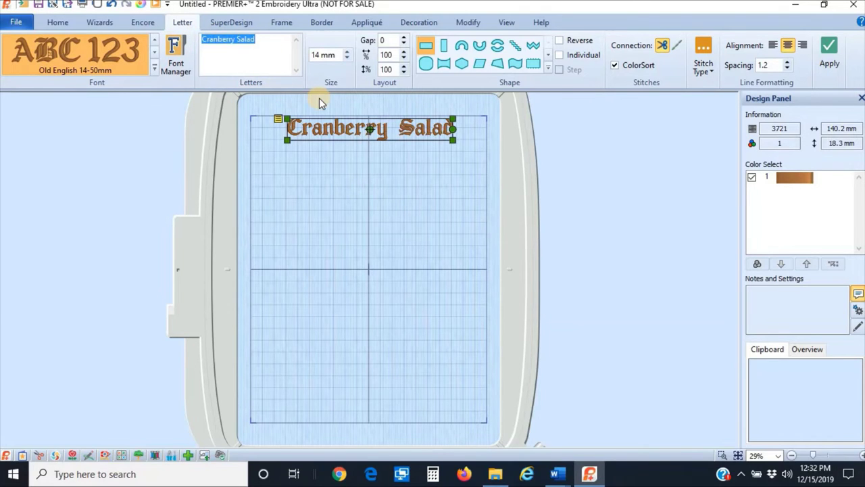
key("ctrl+v")
key("BackSpace")
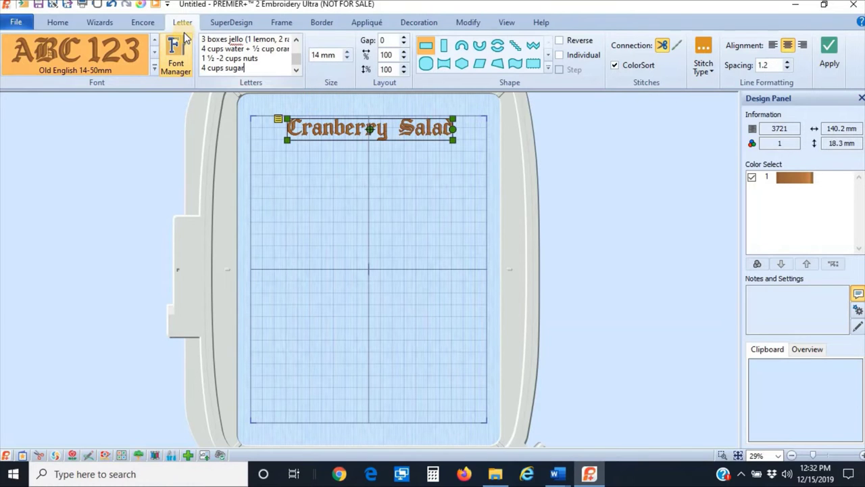
Set the ingredient lettering to Georgia 08-20mm and left-align it.
left_click(154, 68)
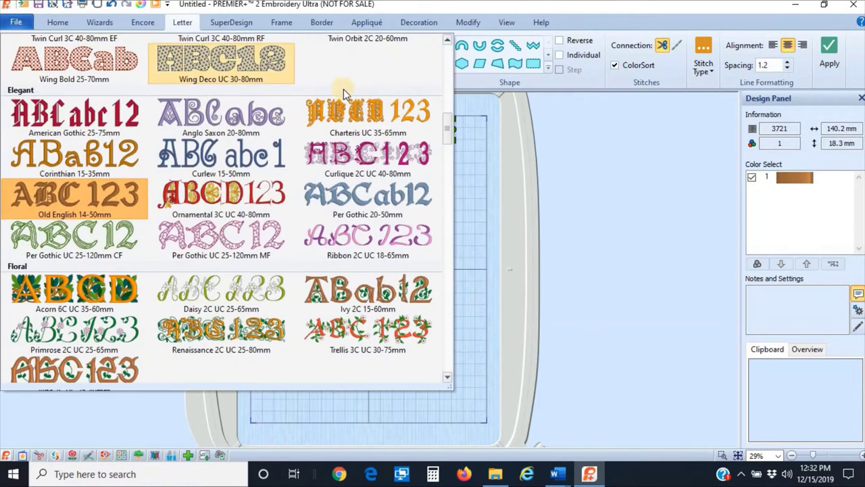
left_click_drag(447, 131, 440, 344)
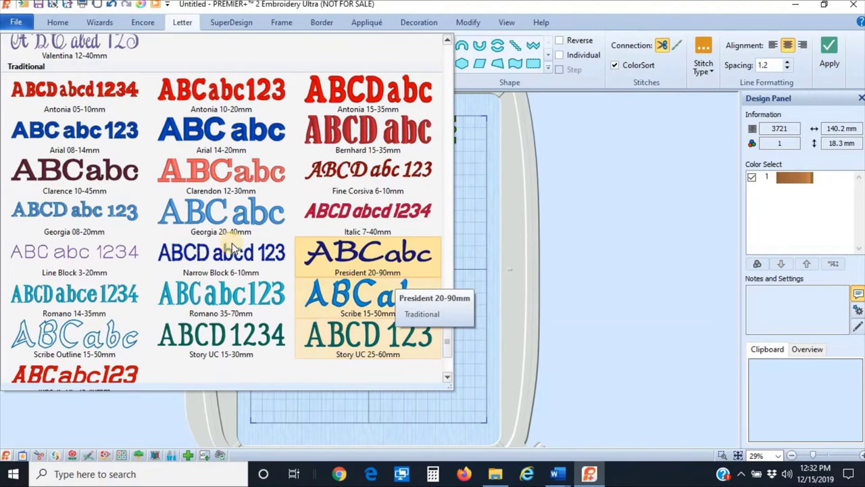
left_click(128, 215)
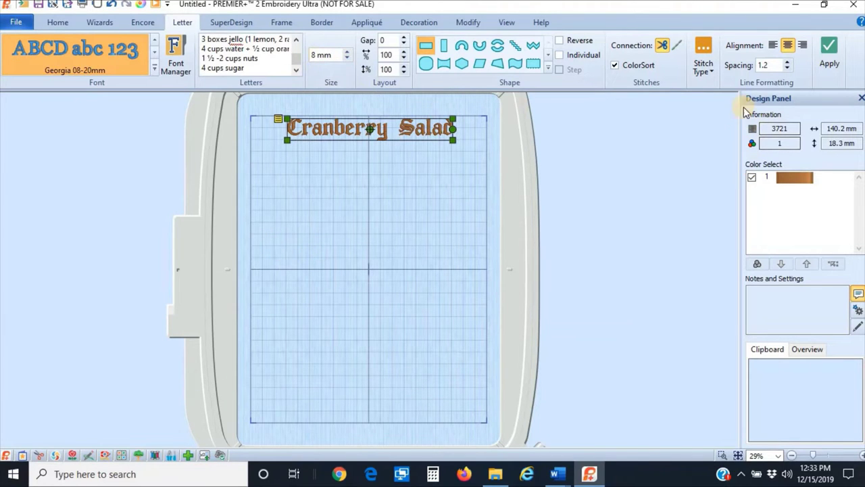
left_click(773, 46)
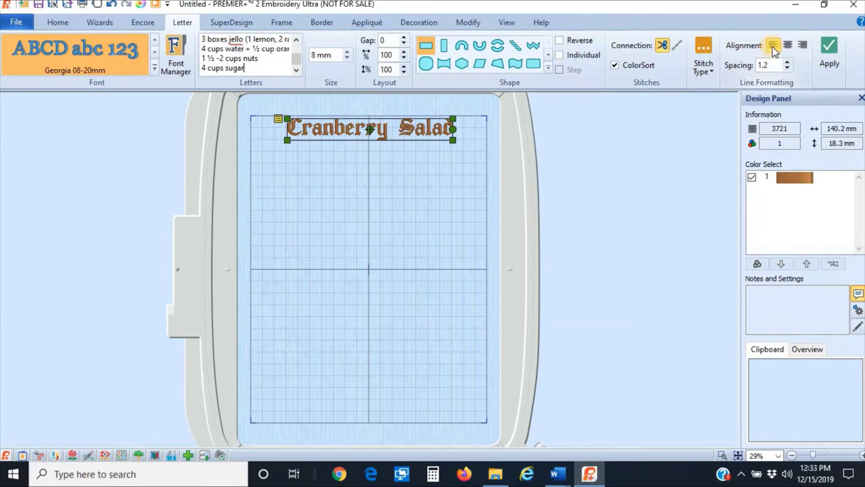
Apply the ingredient lettering below the title and narrow it to about 197.1 × 68.0 mm.
left_click(832, 51)
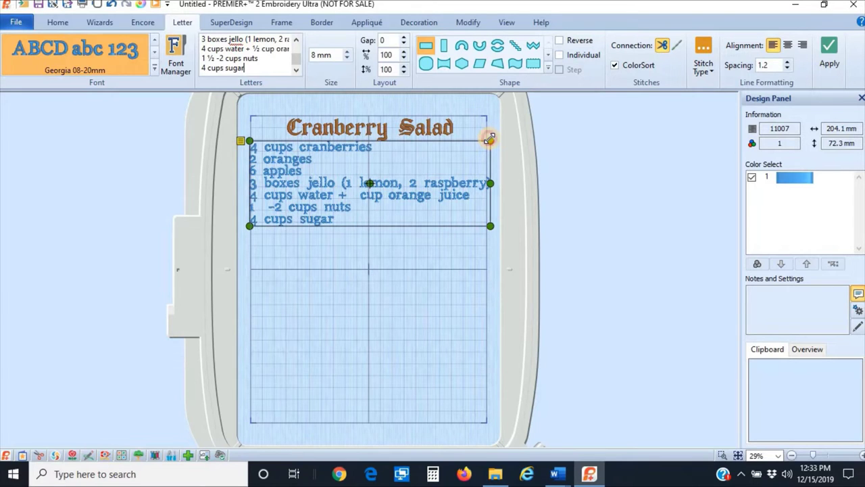
left_click_drag(489, 138, 483, 142)
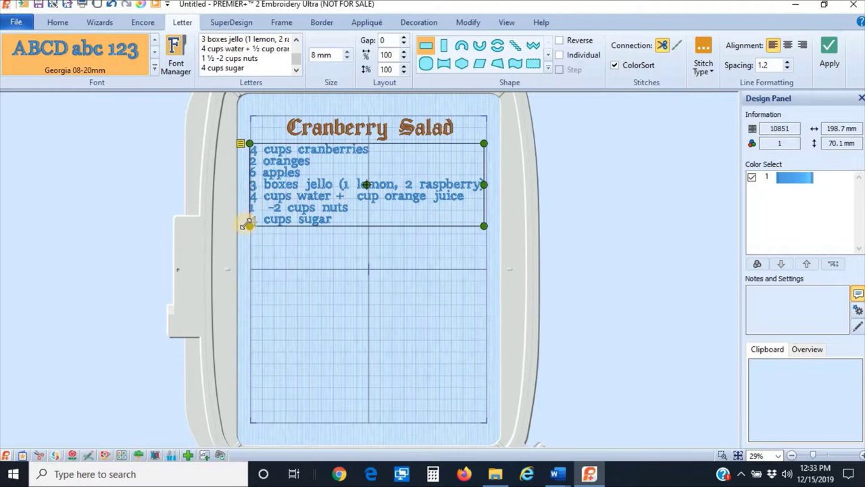
left_click_drag(250, 226, 252, 226)
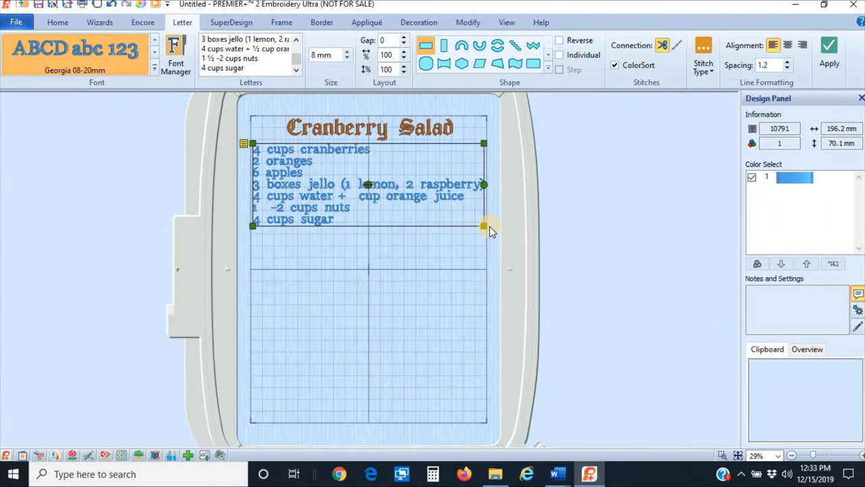
left_click_drag(481, 225, 479, 223)
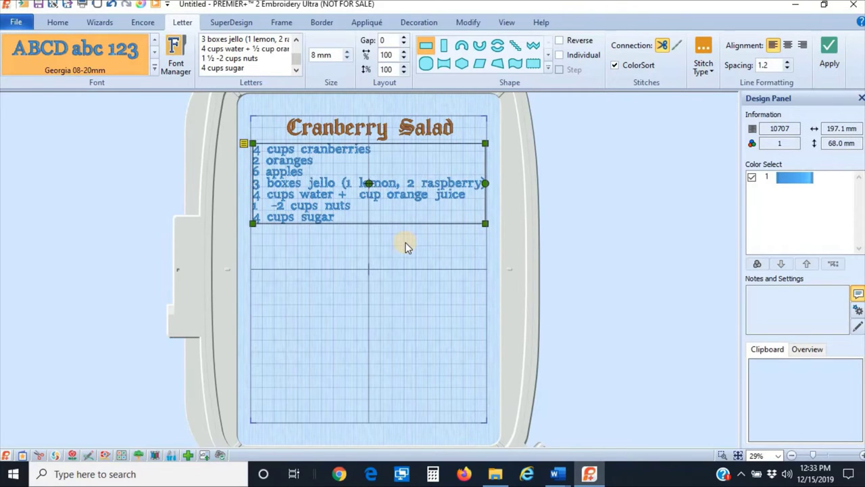
left_click(374, 235)
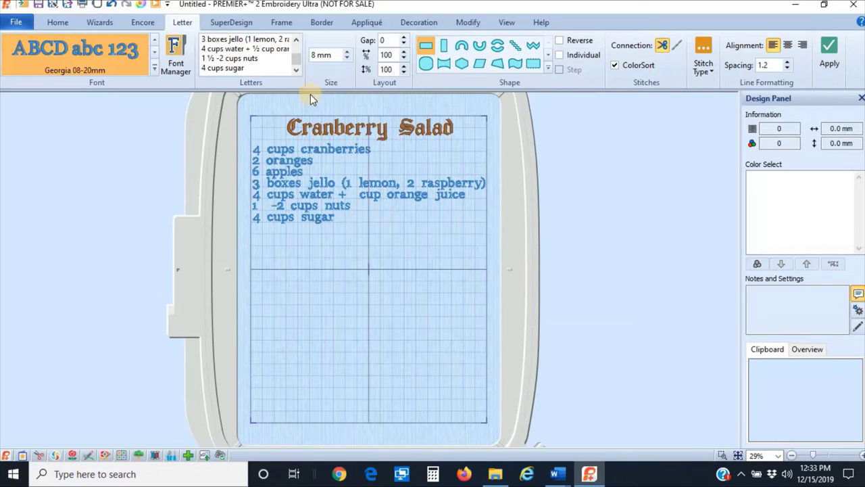
Delete the old ingredient text from the Letters box, leaving an empty Georgia 8 mm entry.
left_click_drag(260, 68, 196, 34)
key("Delete")
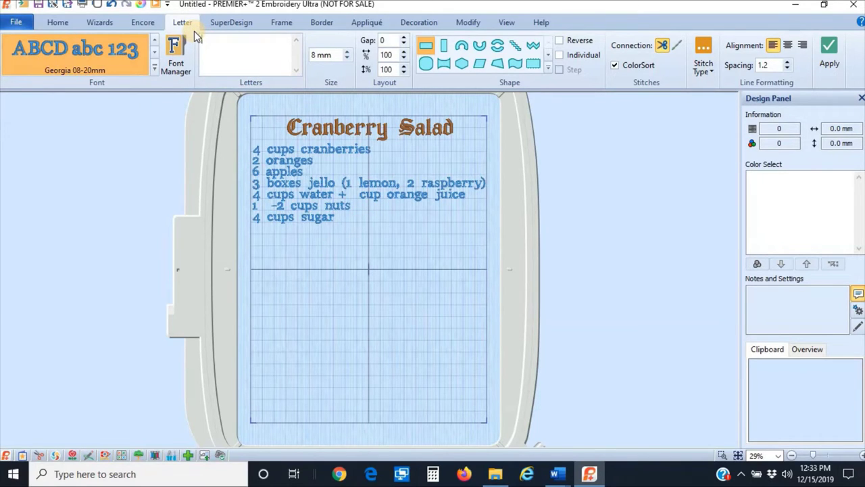
left_click(231, 22)
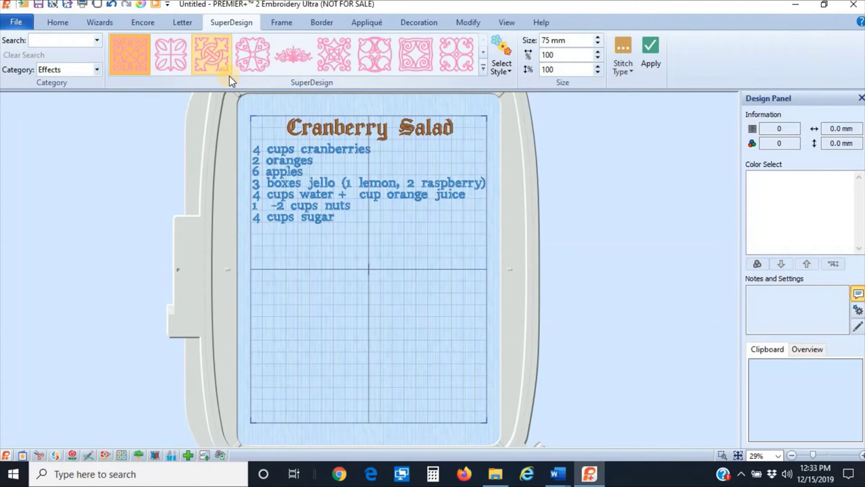
left_click(58, 23)
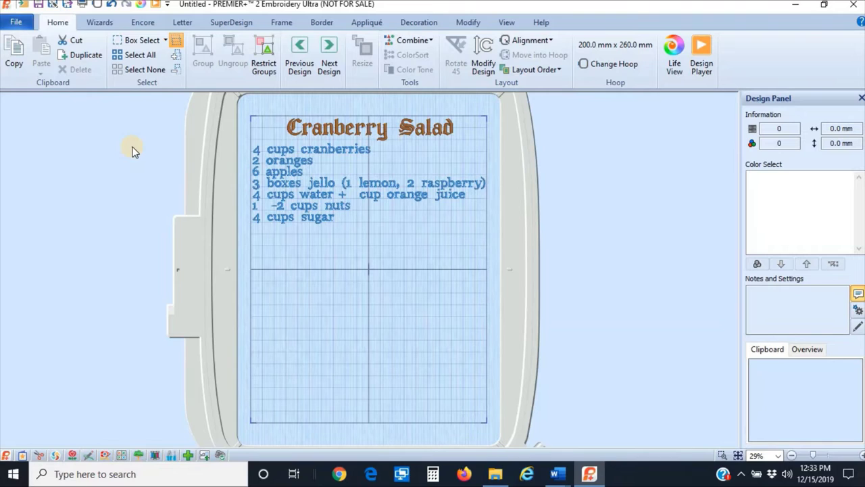
left_click(183, 23)
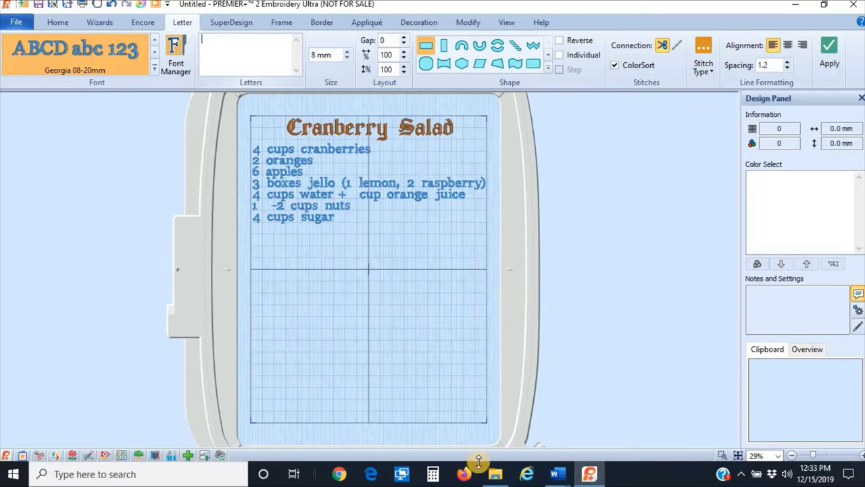
In the Cranberry recipe text document, select the preparation steps from 'Grind cranberries' to 'Let set in refrigerator'.
left_click(574, 474)
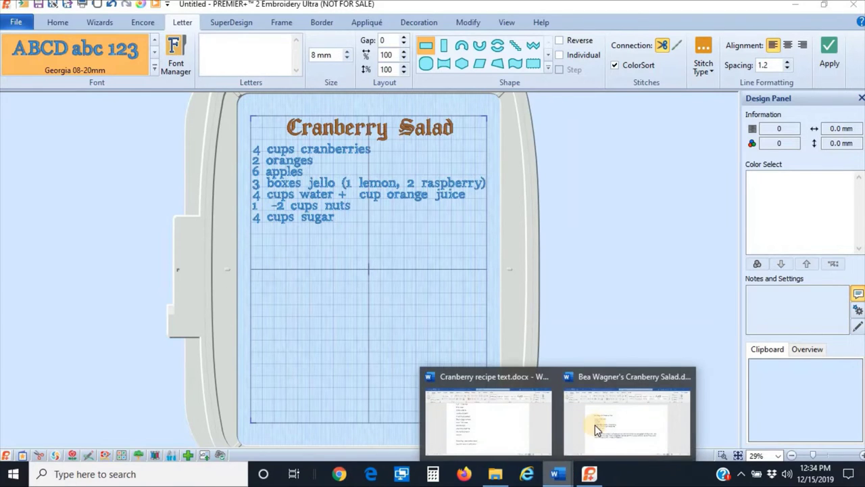
left_click(510, 416)
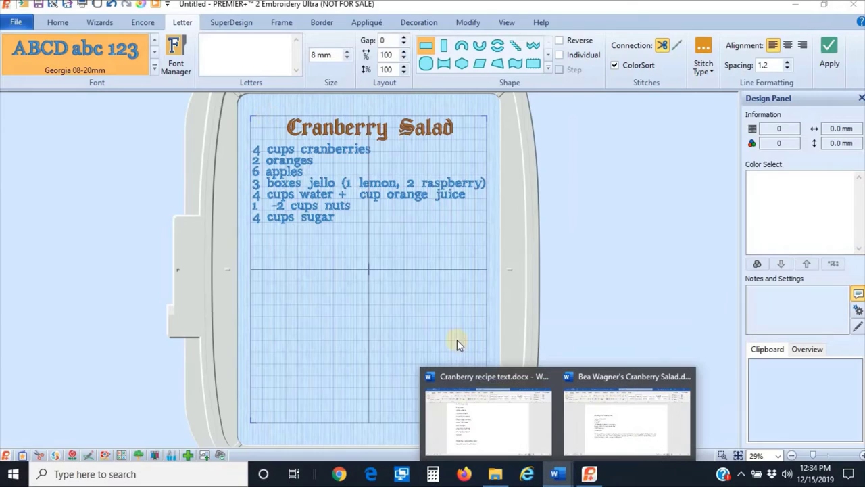
left_click(482, 408)
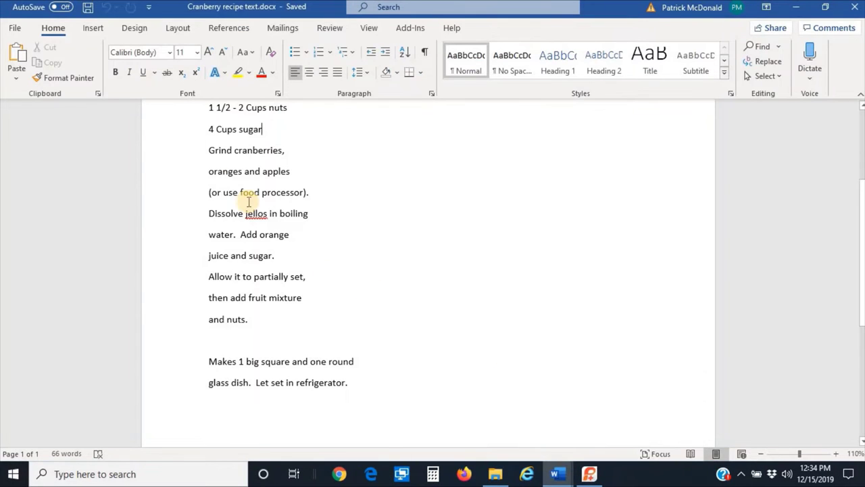
left_click_drag(211, 152, 355, 385)
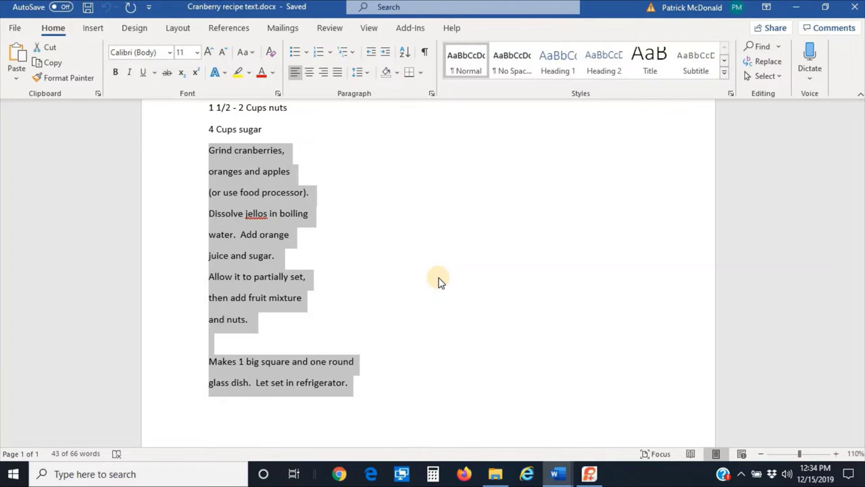
Paste the copied preparation instructions into the Letters box and apply them as lettering.
left_click(590, 473)
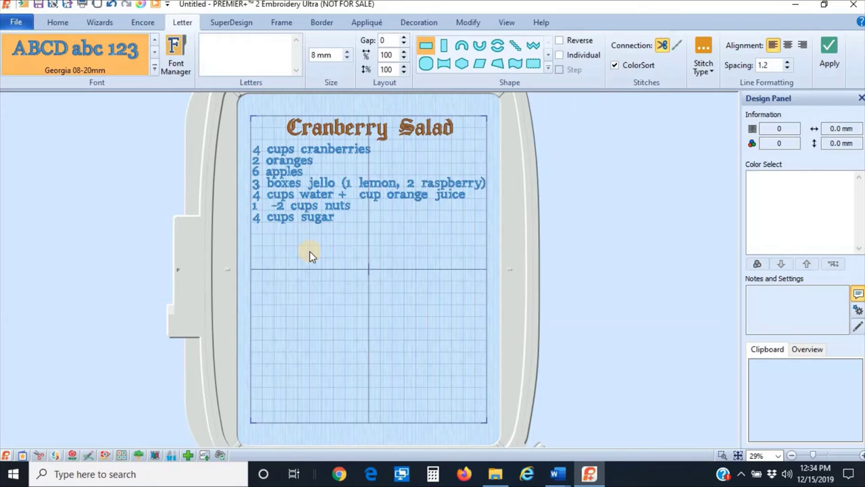
left_click(235, 59)
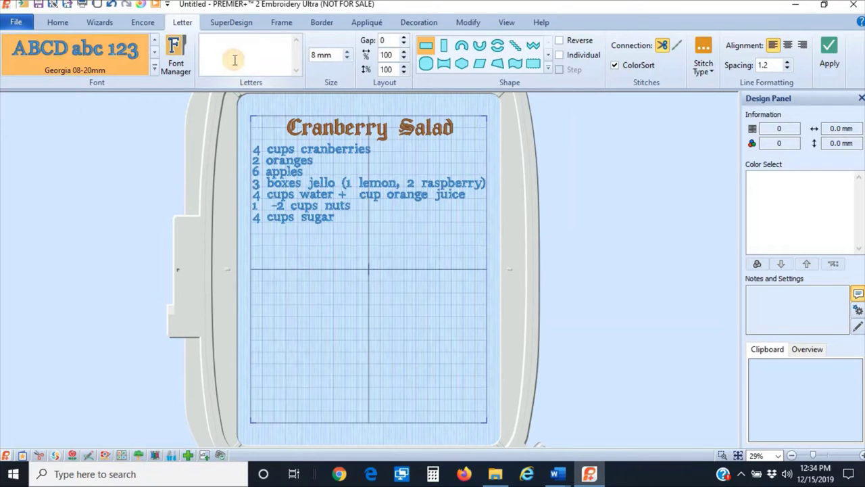
key("ctrl+v")
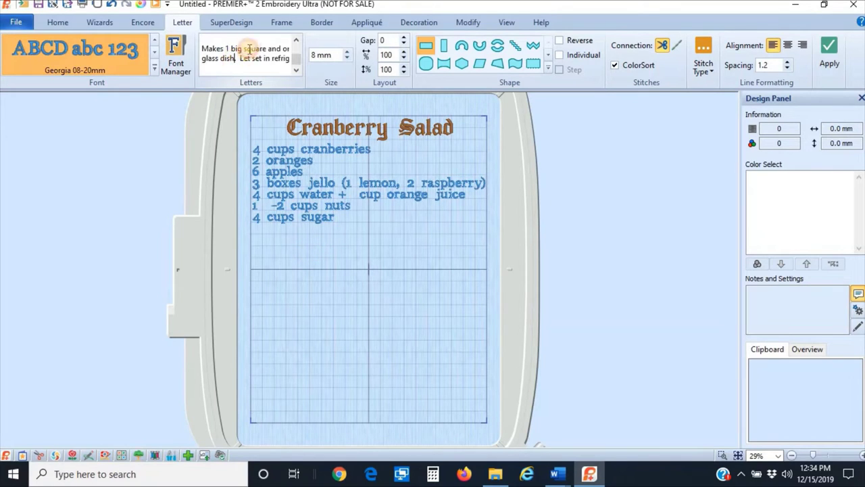
left_click_drag(296, 66, 294, 41)
left_click(295, 70)
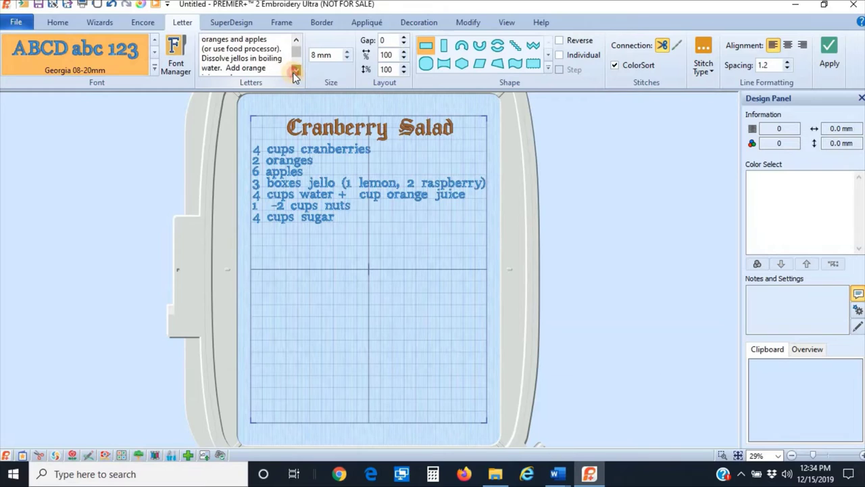
left_click(296, 71)
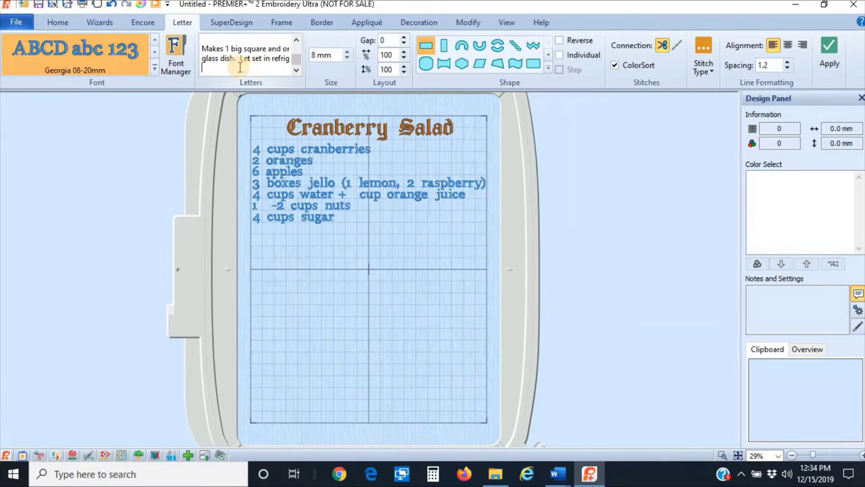
left_click(833, 51)
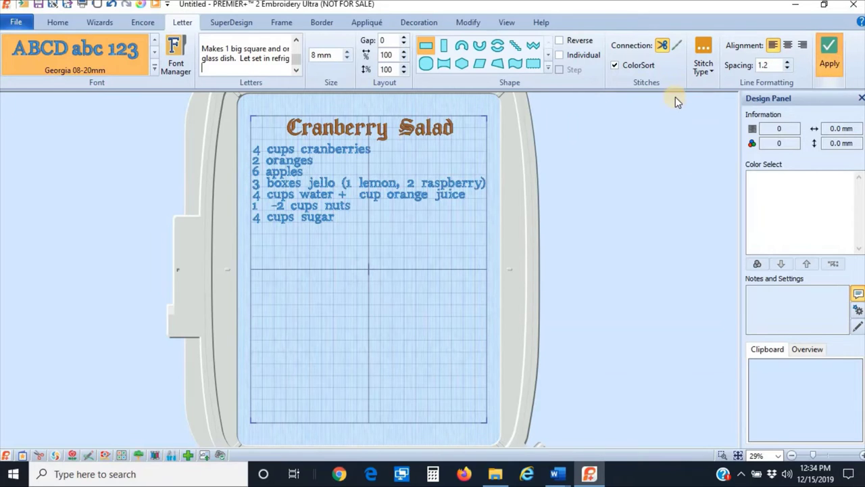
Move the instructions block below the ingredient list and nudge the ingredients slightly lower.
left_click_drag(415, 215, 414, 250)
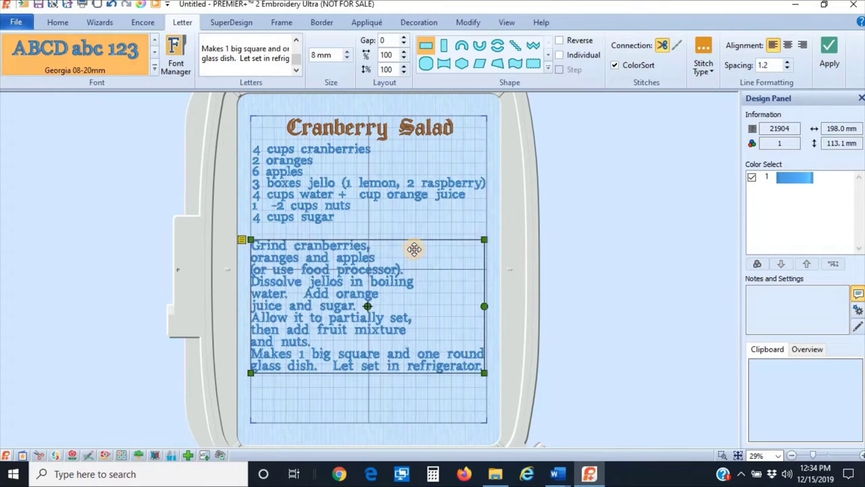
left_click(386, 150)
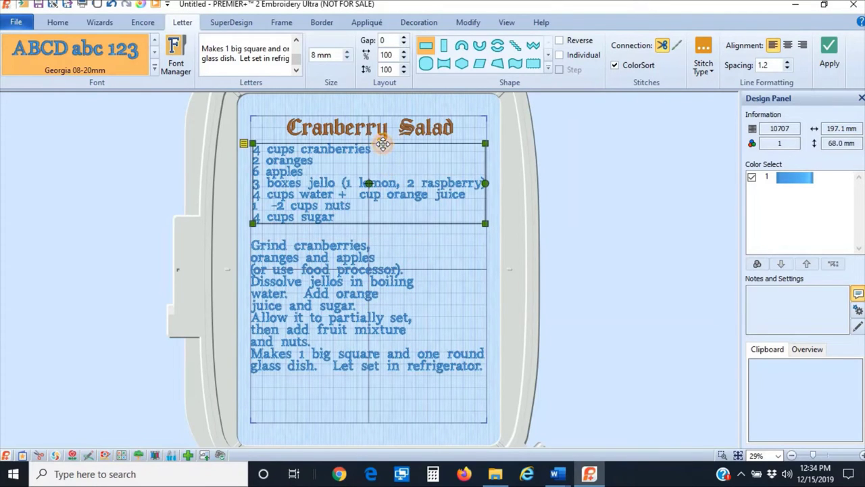
left_click_drag(383, 144, 383, 149)
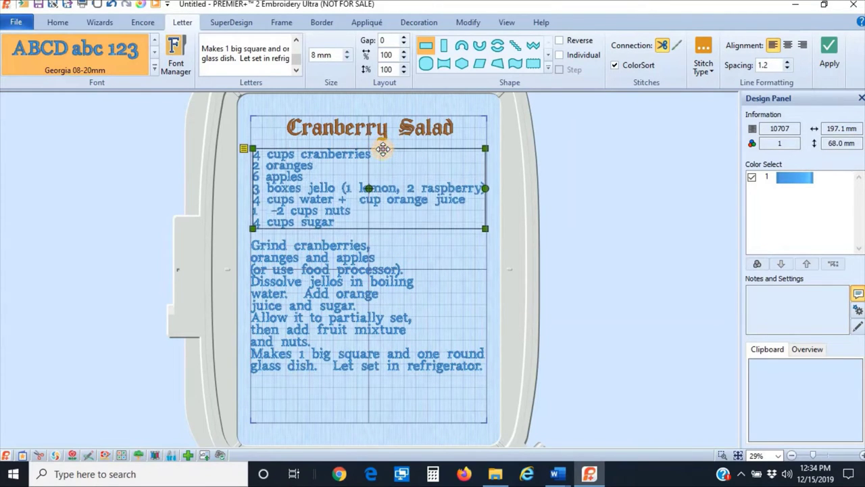
left_click(426, 364)
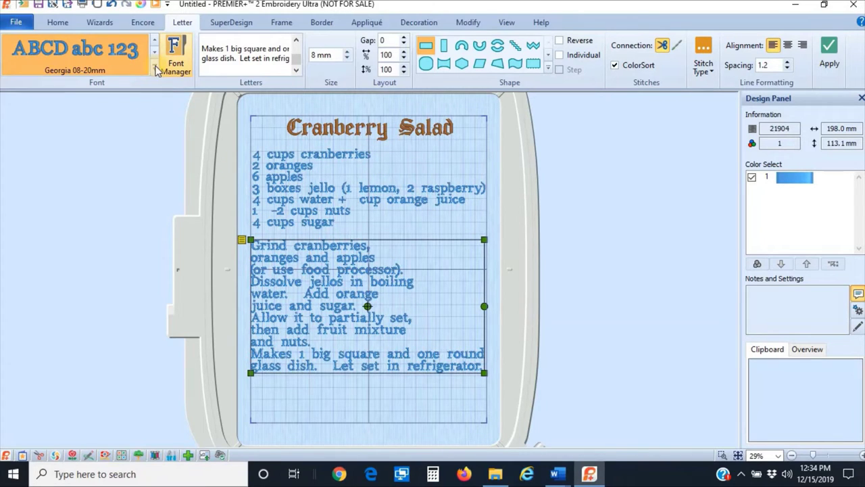
Clear the old lettering text and pick the Patricia 10-35mm script font.
left_click_drag(289, 60, 207, 35)
key("Delete")
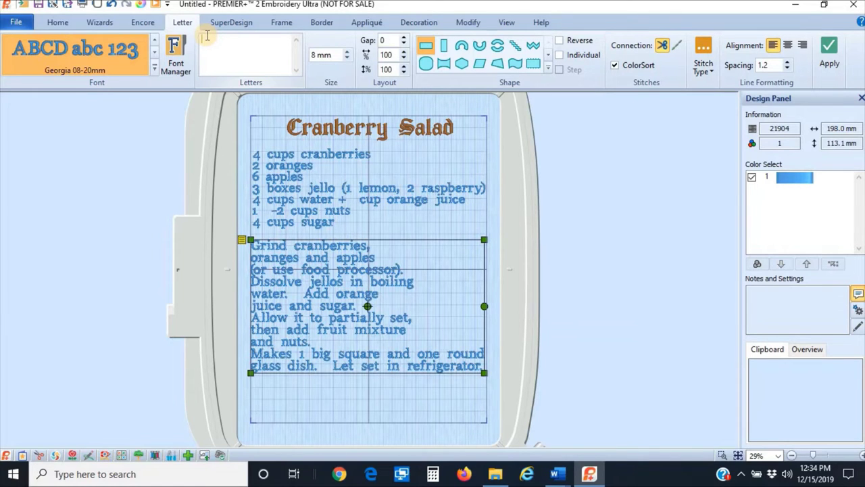
left_click(154, 67)
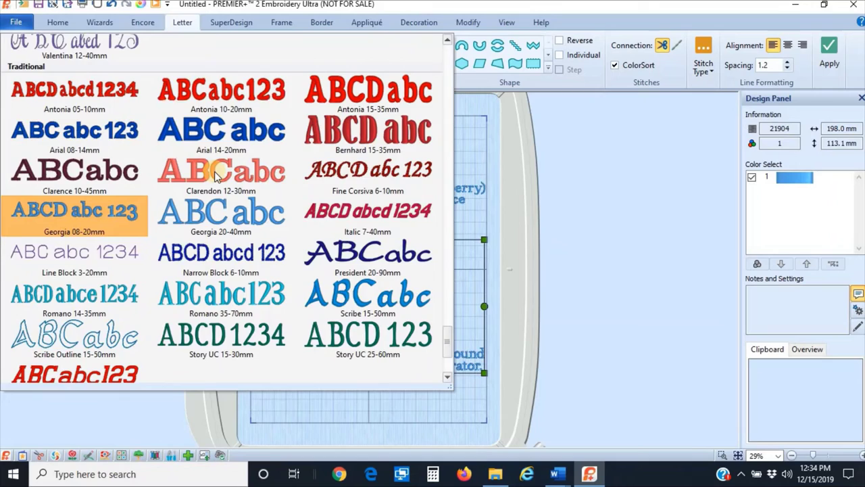
scroll(216, 176, "up", 3)
scroll(216, 178, "down", 5)
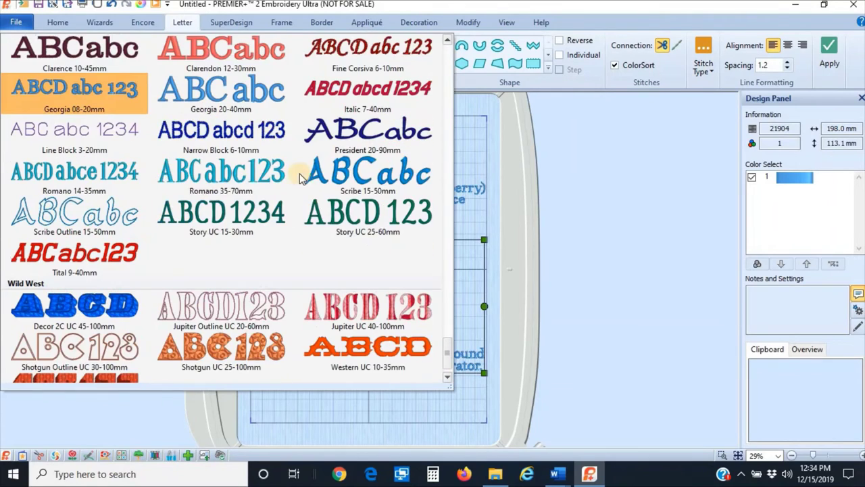
scroll(303, 217, "down", 1)
scroll(303, 218, "up", 2)
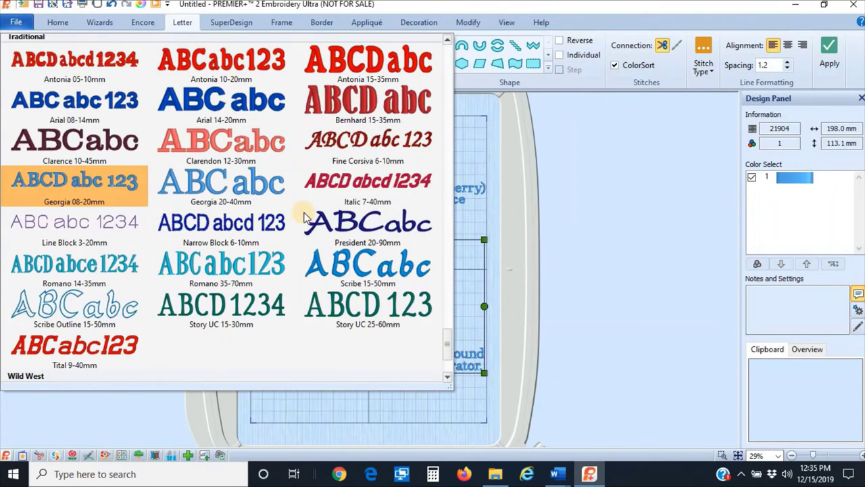
scroll(303, 217, "up", 2)
scroll(304, 214, "up", 2)
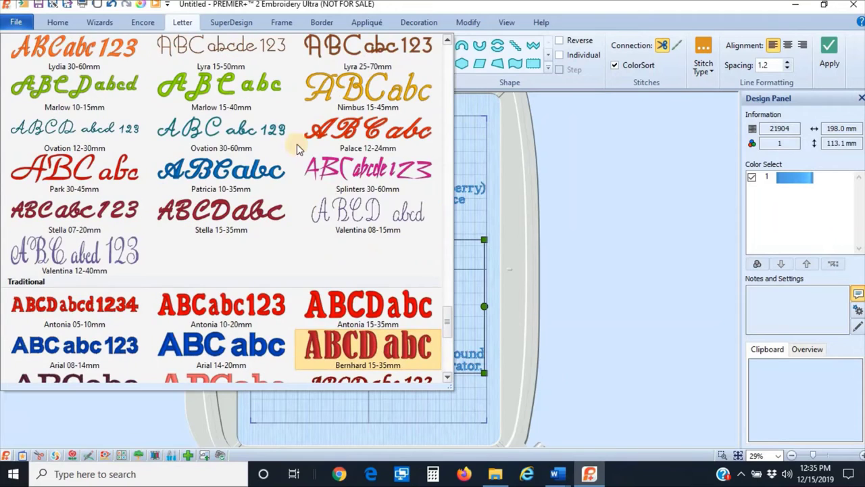
left_click(265, 172)
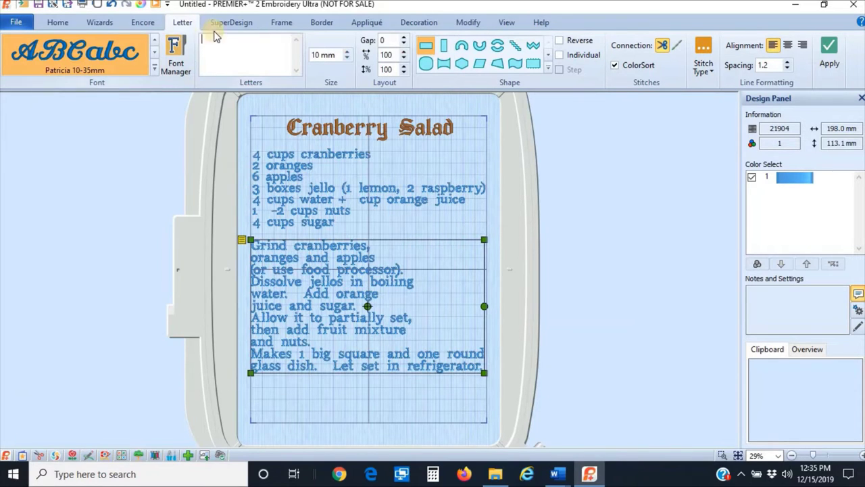
Add the maker's signature as 15mm Patricia lettering and move it below the instructions.
left_click(222, 46)
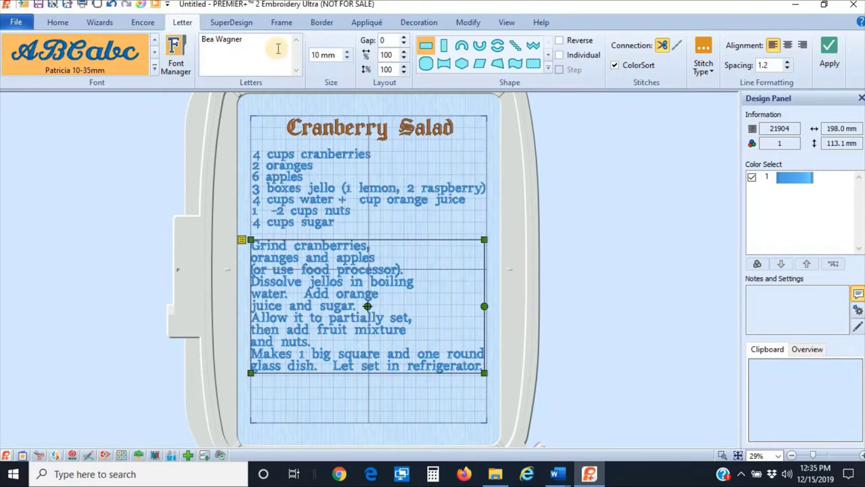
left_click(319, 55)
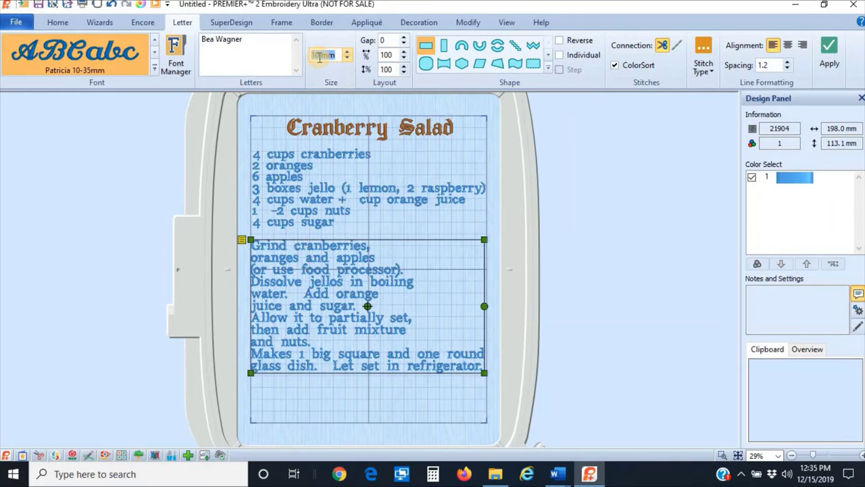
type("15mm")
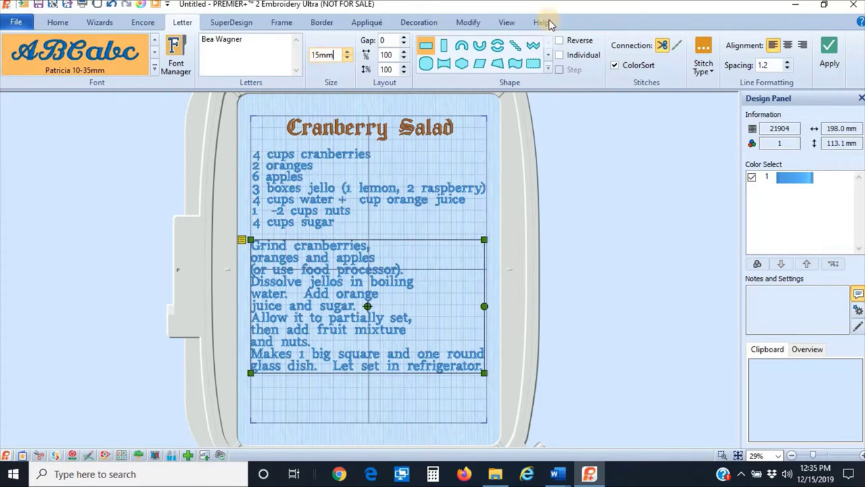
left_click(830, 53)
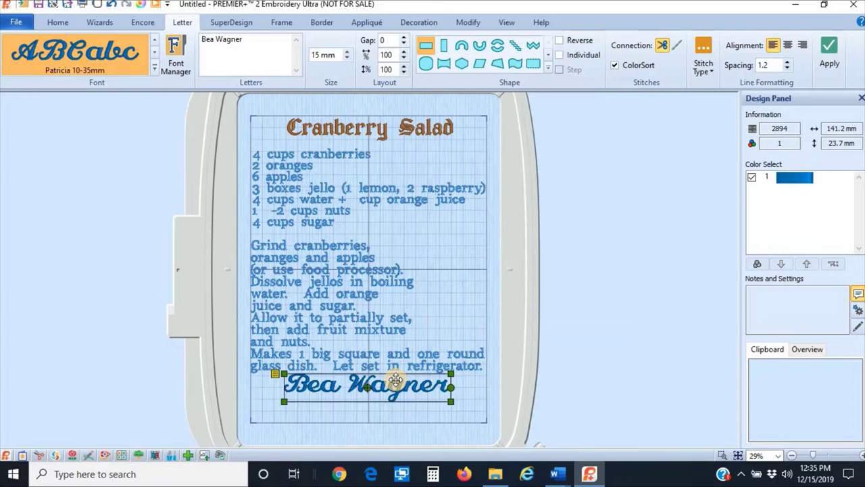
left_click_drag(396, 380, 396, 396)
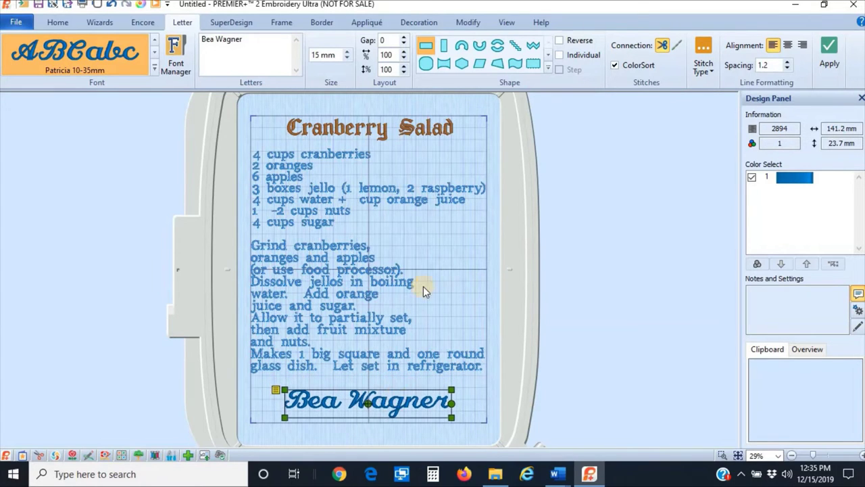
Narrow the instructions block slightly, then deselect everything.
left_click(364, 292)
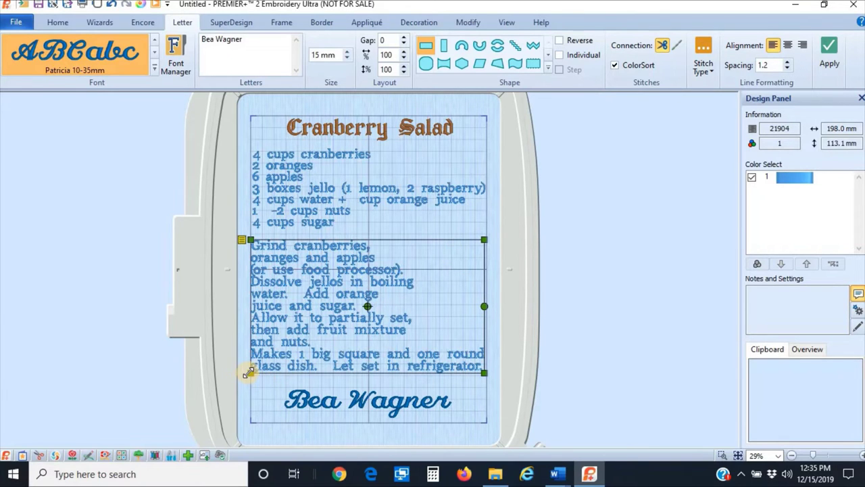
left_click_drag(249, 372, 252, 372)
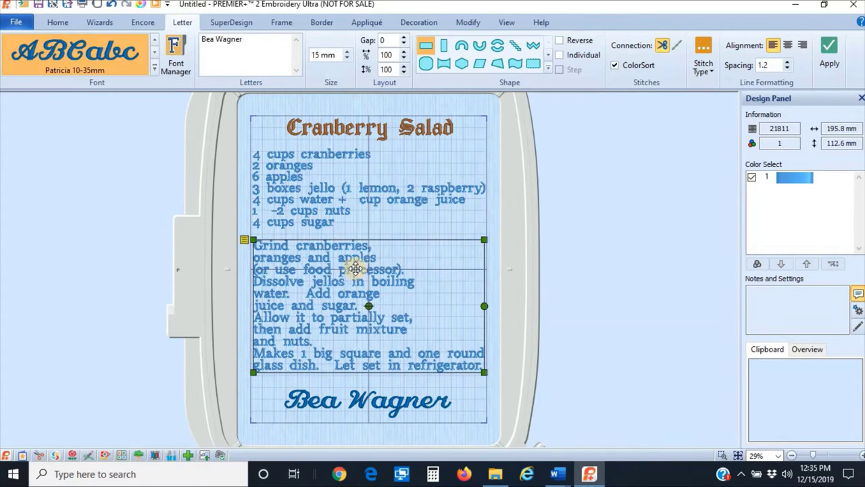
left_click(405, 212)
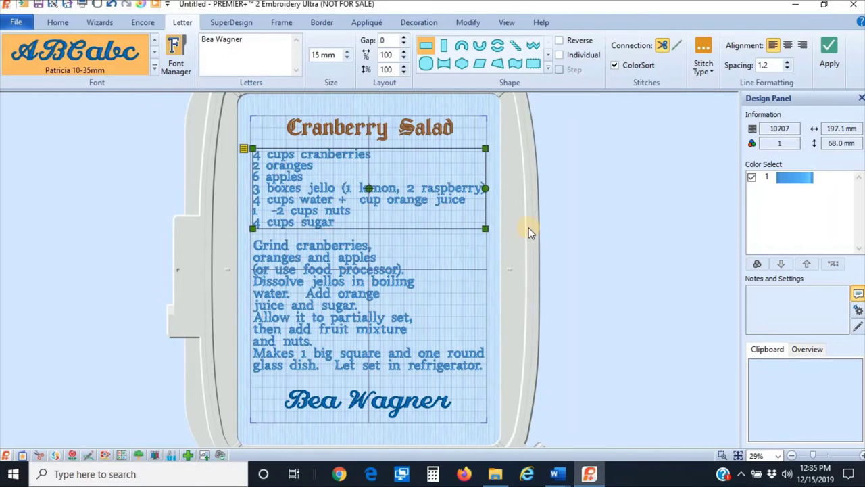
left_click(598, 207)
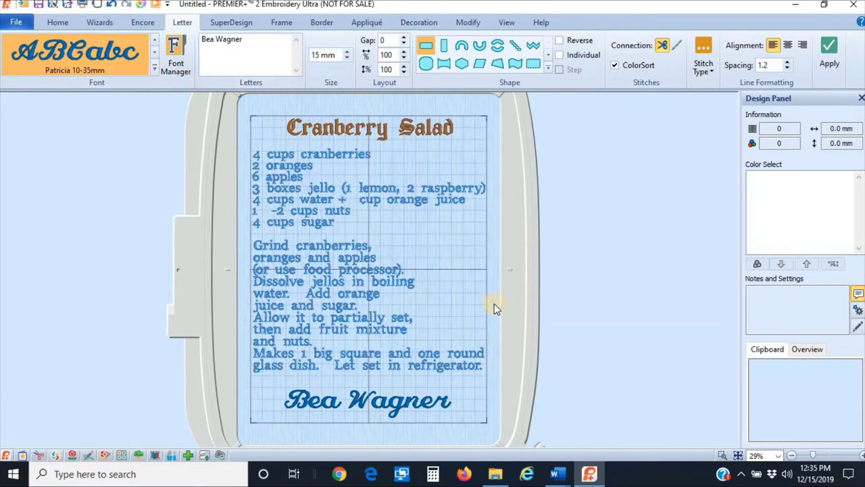
Start inserting an embroidery file and go up to the embroidery patterns folder.
left_click(57, 23)
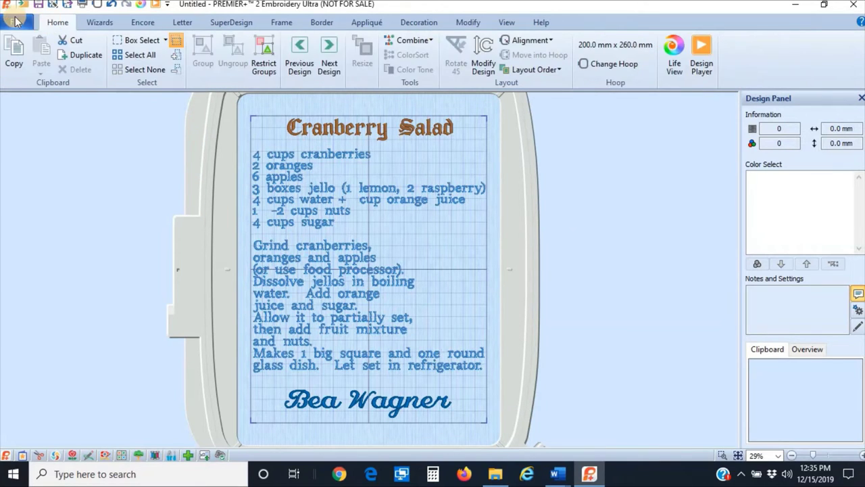
left_click(15, 21)
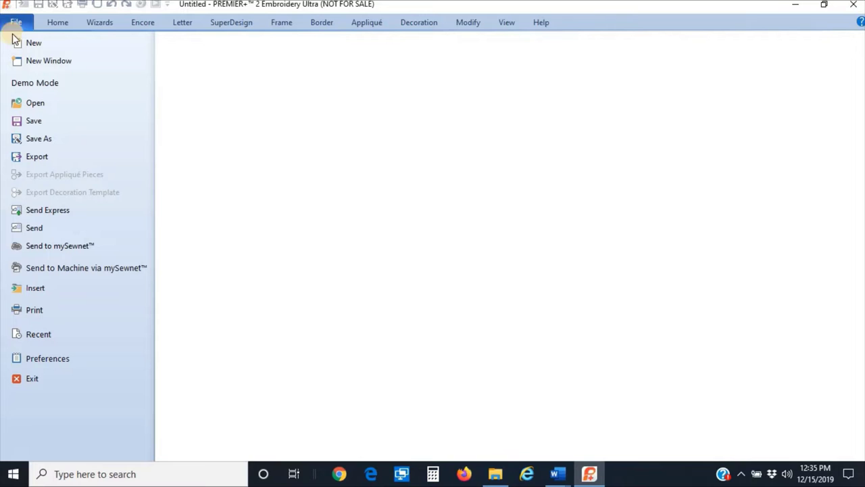
left_click(34, 289)
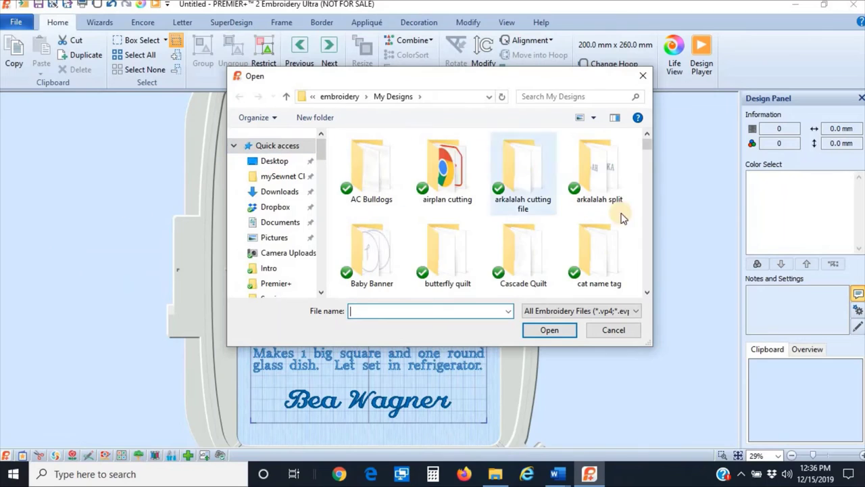
scroll(617, 181, "down", 1)
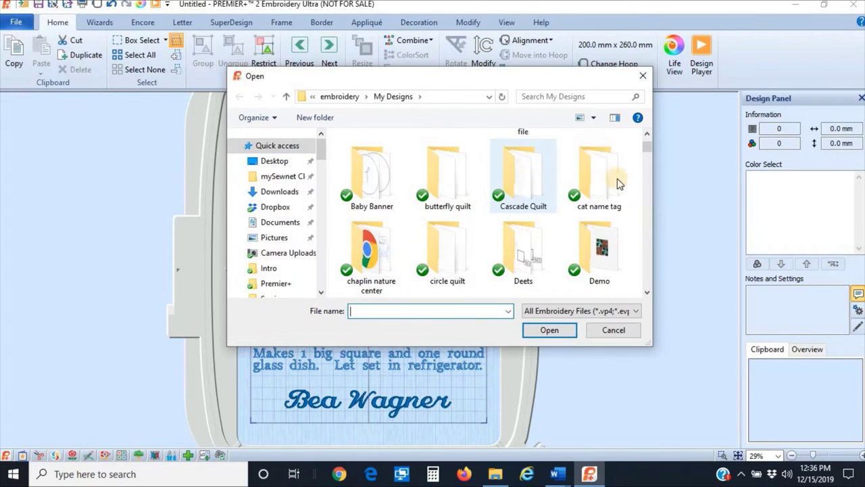
left_click(351, 96)
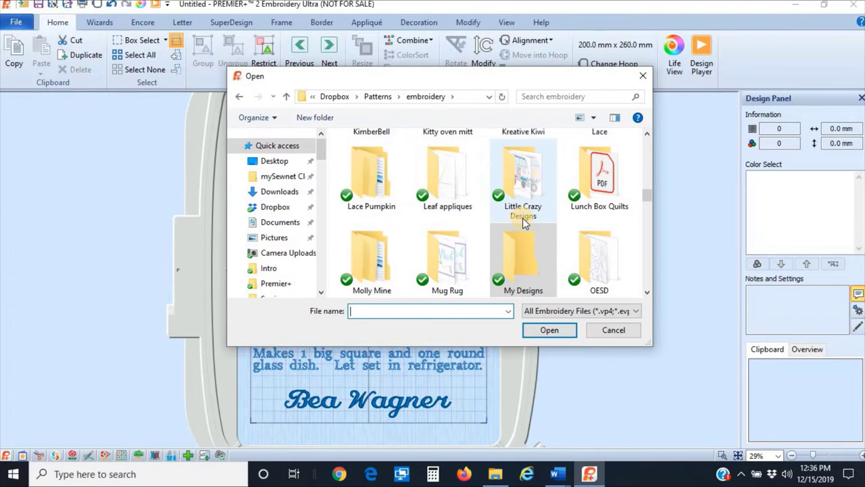
Open the Embroidery Library folder and insert cranberries.VP3 into the layout.
scroll(524, 223, "up", 2)
scroll(558, 216, "up", 1)
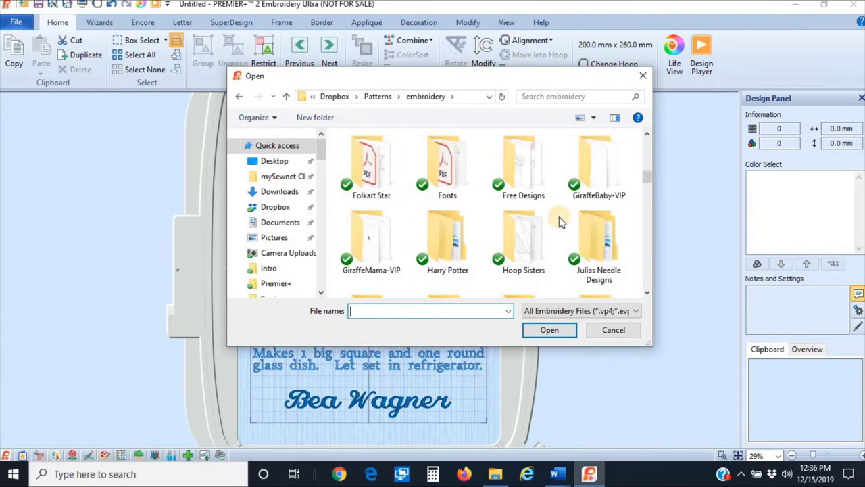
scroll(559, 216, "up", 1)
scroll(493, 206, "up", 1)
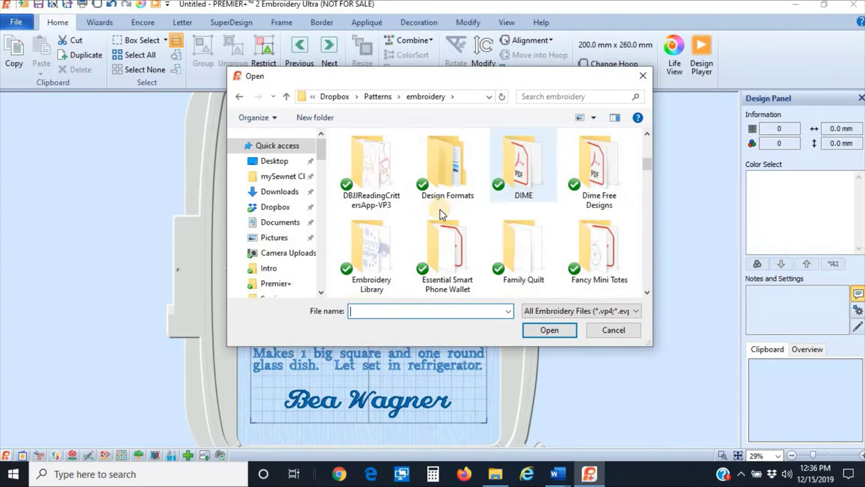
left_click(363, 235)
double_click(373, 245)
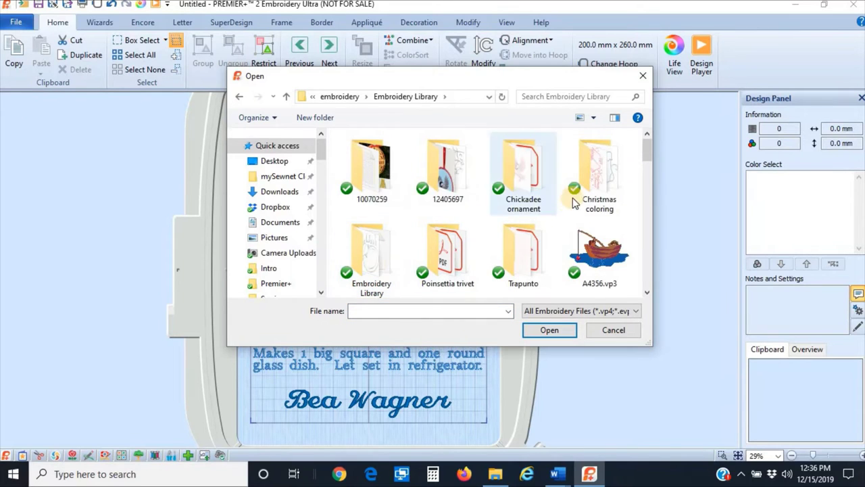
scroll(581, 209, "down", 1)
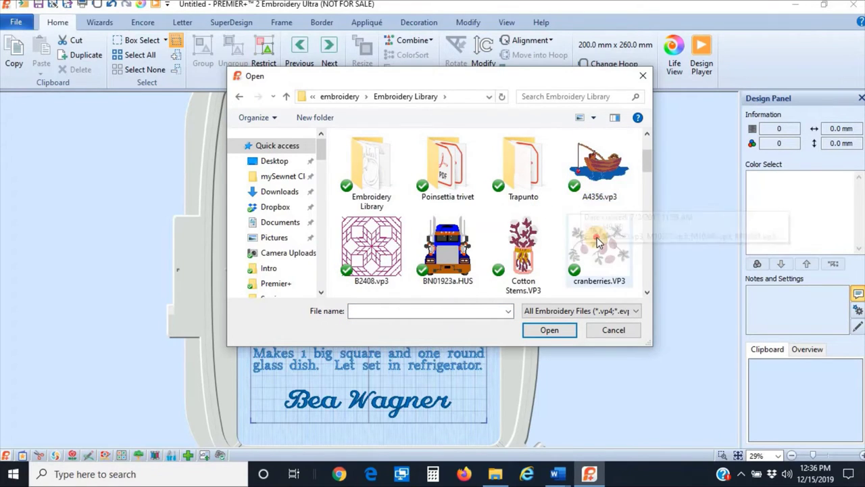
left_click(598, 243)
left_click(552, 329)
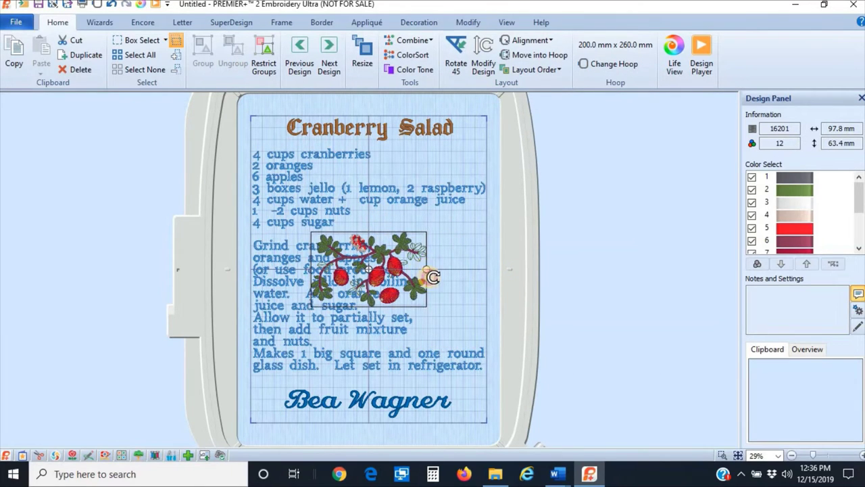
Rotate the cranberry sprig diagonally beside the instructions, sized about 89.3 × 101.0 mm.
left_click_drag(428, 266, 419, 324)
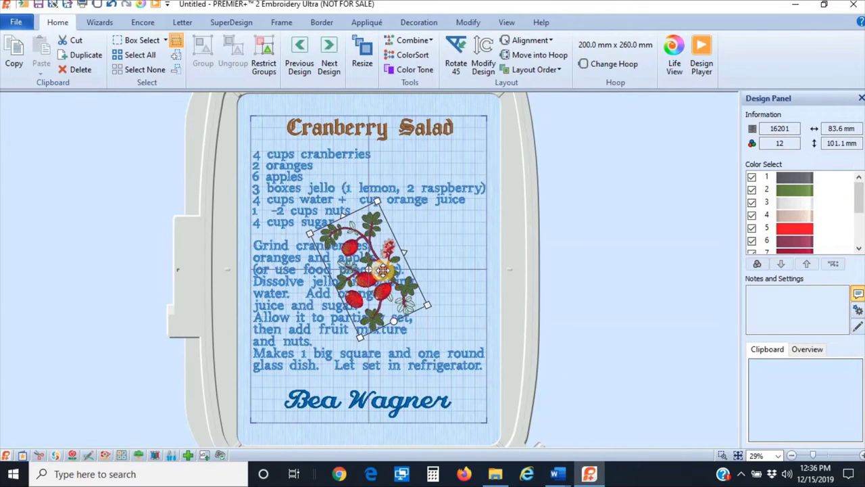
left_click_drag(402, 270, 460, 280)
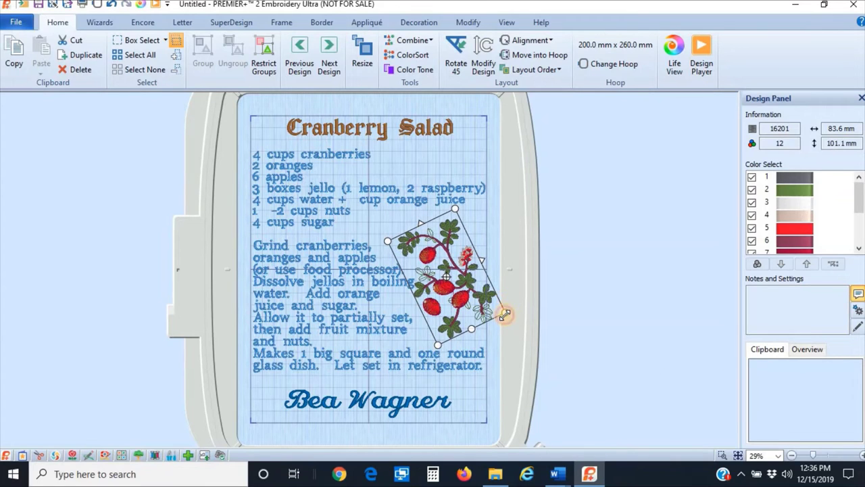
left_click_drag(508, 311, 506, 313)
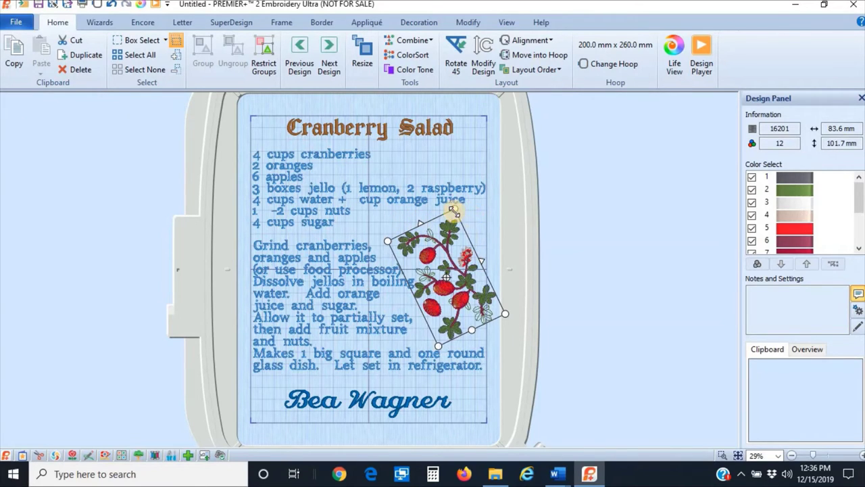
left_click_drag(476, 327, 467, 308)
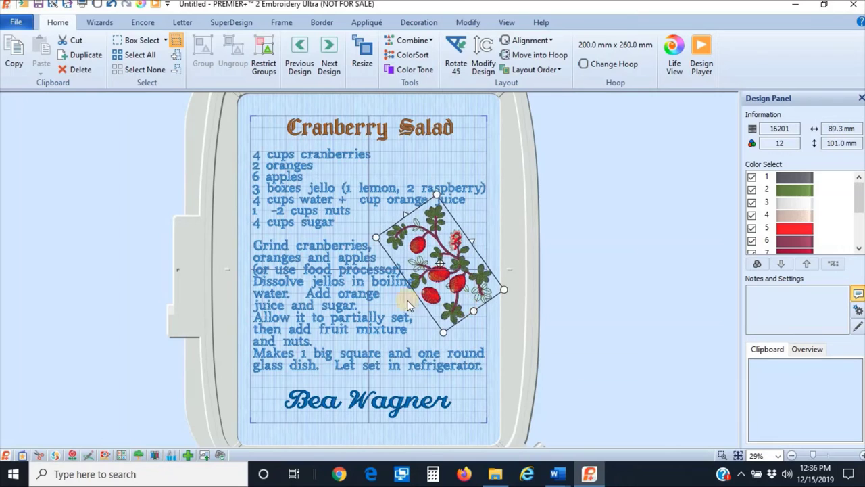
Move the instructions block slightly lower and nudge the signature down.
left_click(351, 301)
left_click_drag(347, 242, 348, 259)
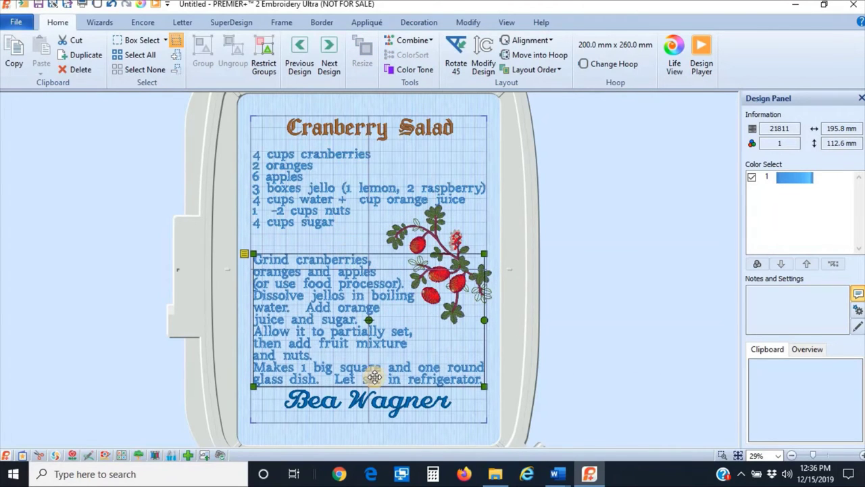
left_click(390, 399)
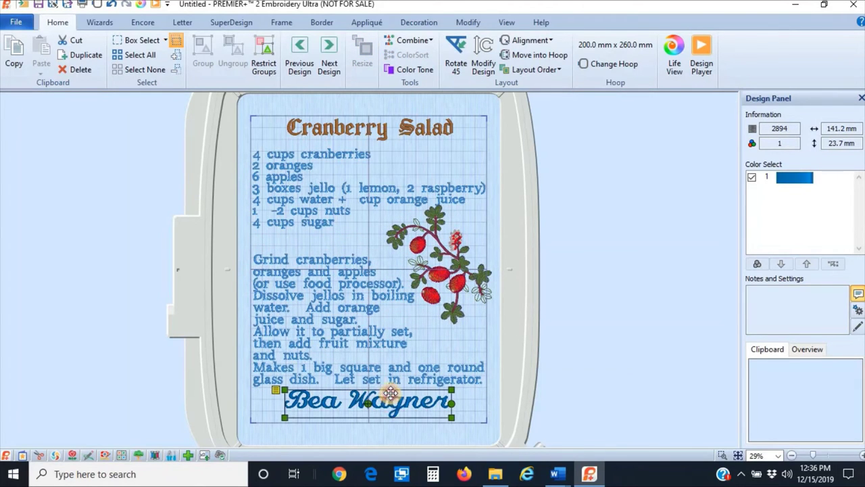
left_click_drag(391, 394, 391, 396)
left_click(421, 269)
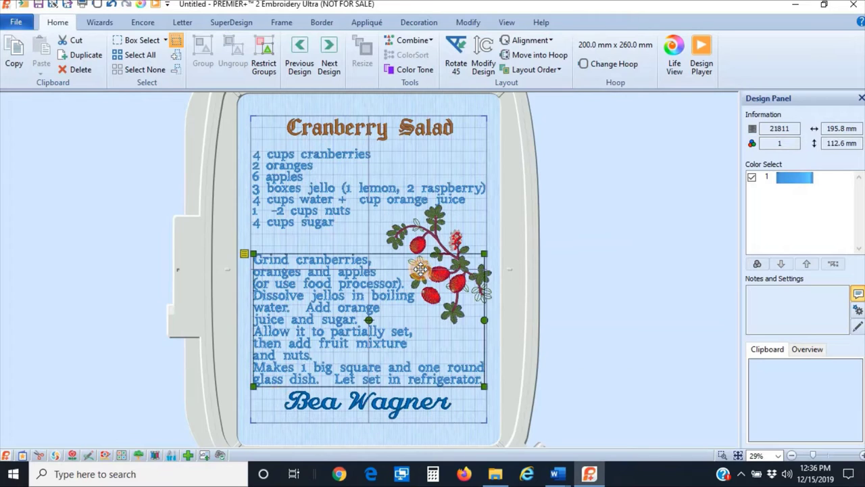
Shrink, slightly rotate and shift the cranberry sprig to fit beside the recipe text.
left_click(428, 236)
left_click_drag(427, 236, 430, 238)
left_click(505, 294)
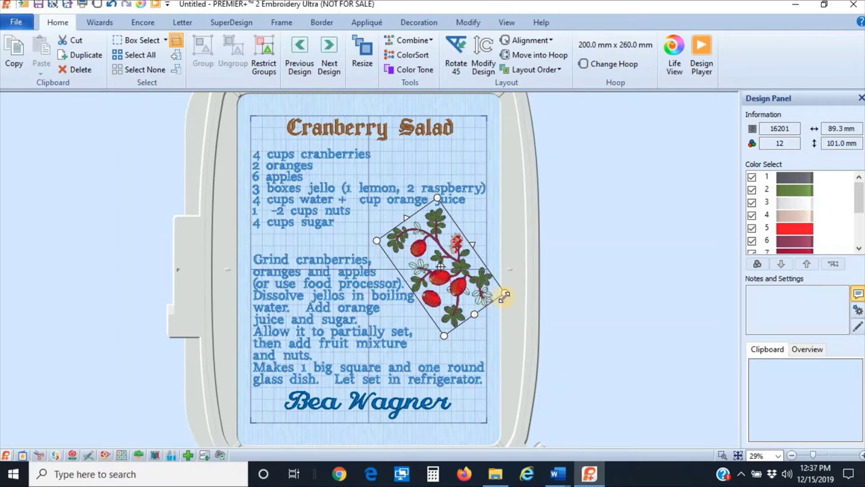
left_click(555, 216)
left_click(476, 287)
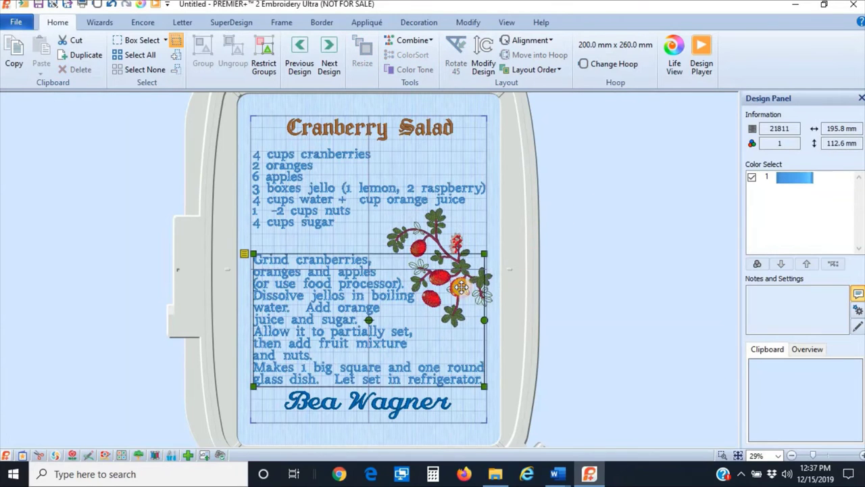
left_click(451, 198)
left_click(441, 235)
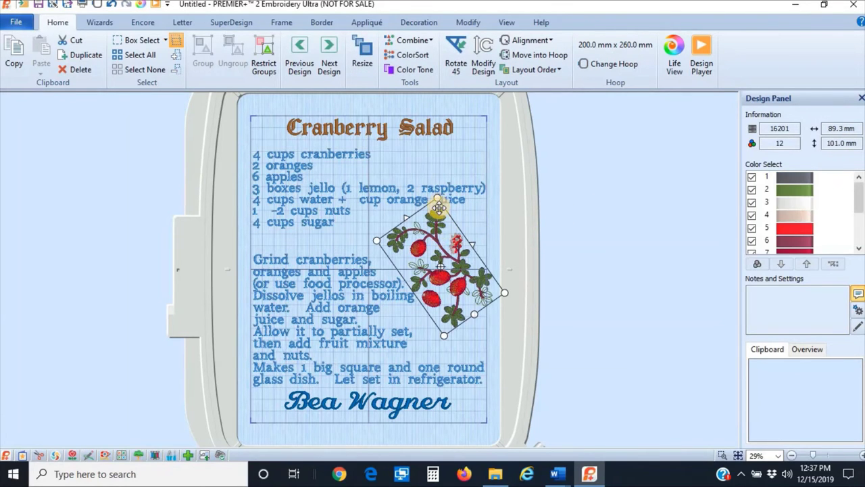
left_click_drag(437, 196, 439, 208)
left_click_drag(446, 248, 439, 241)
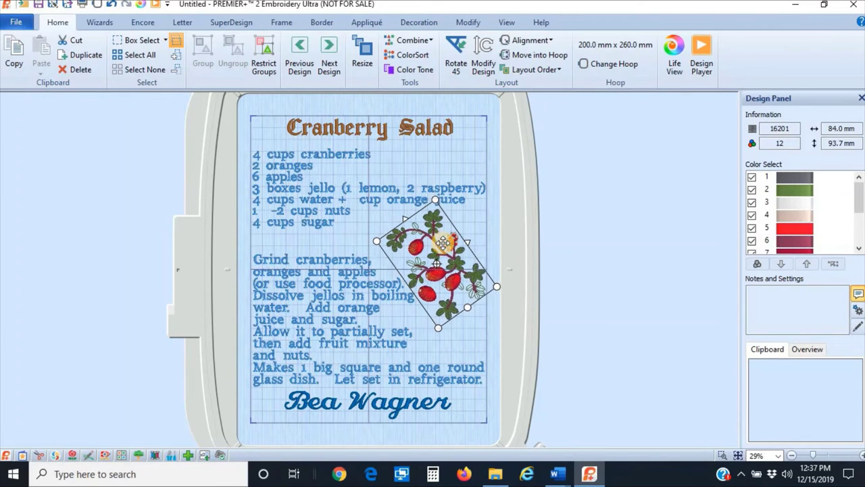
left_click_drag(471, 305, 464, 305)
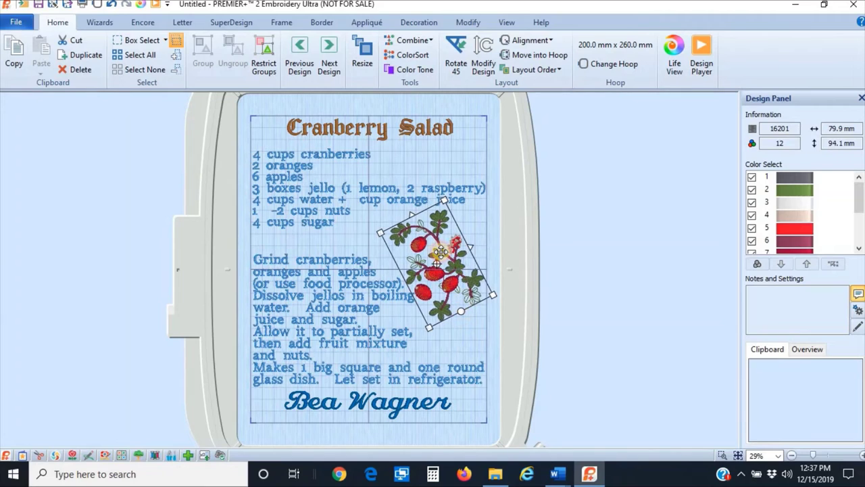
left_click_drag(441, 251, 440, 248)
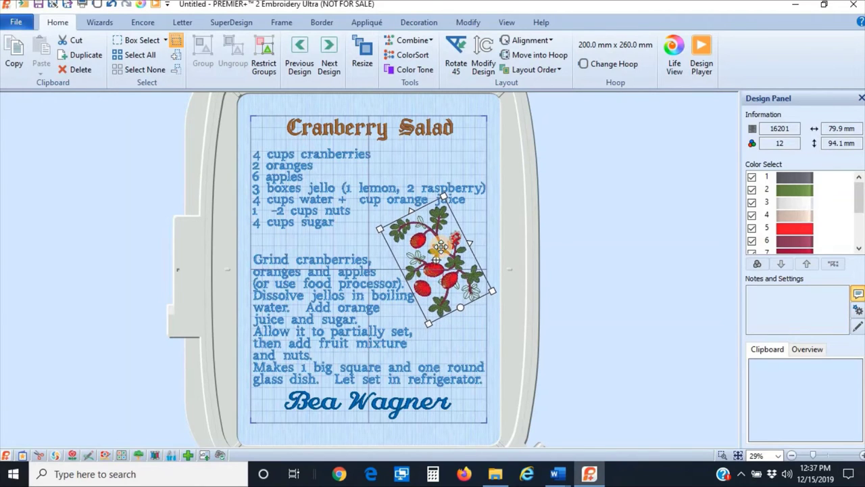
left_click(594, 227)
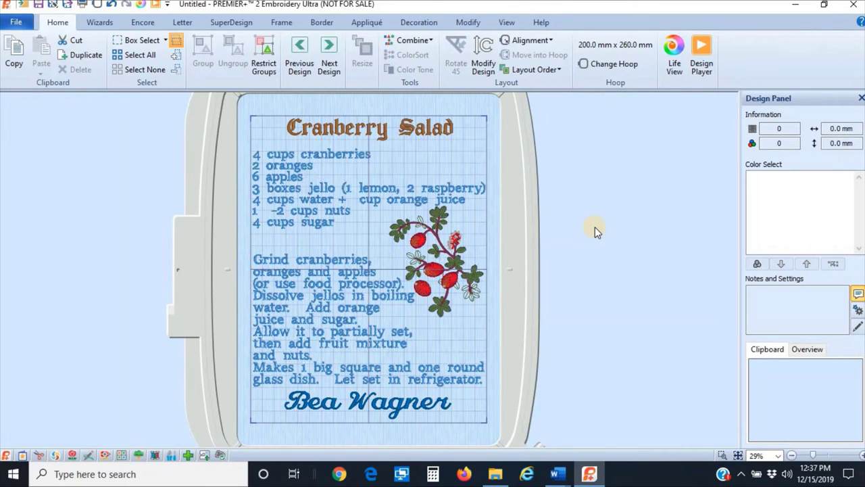
Raise the ingredients list to sit just under the Cranberry Salad title.
left_click(364, 276)
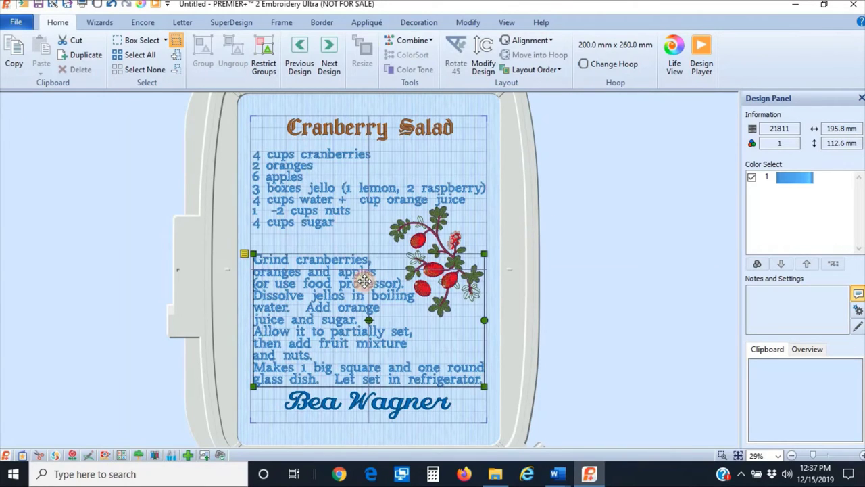
left_click(342, 220)
left_click_drag(331, 160, 328, 154)
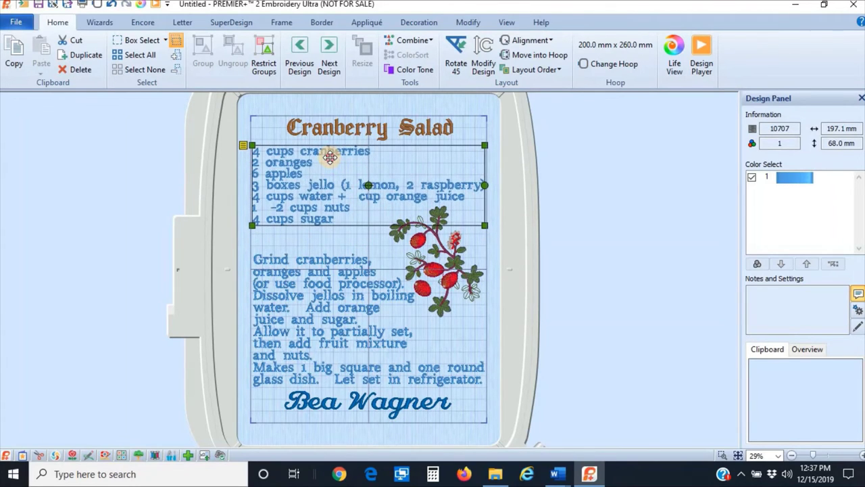
left_click(551, 189)
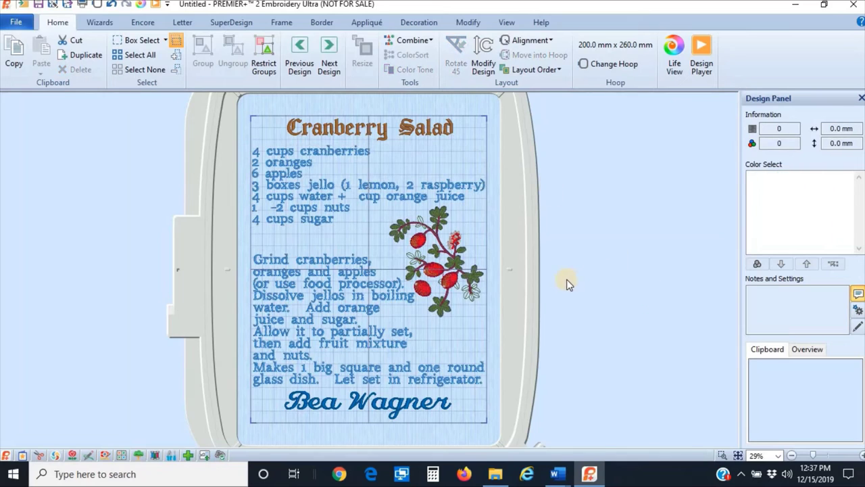
Save the design as 'Cranberry 2' (.vp4) in My Designs.
left_click(17, 24)
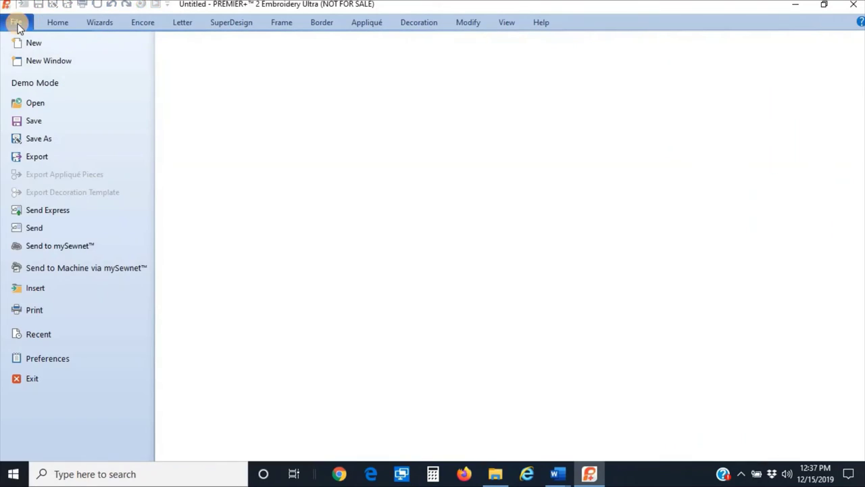
left_click(52, 140)
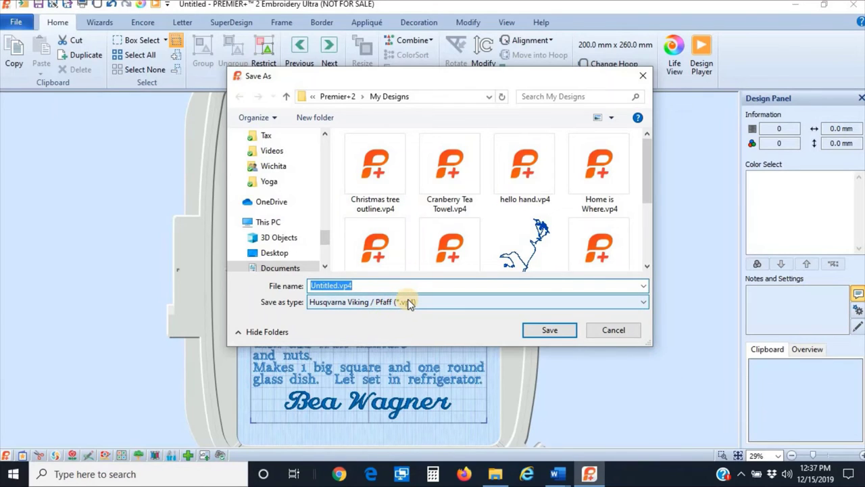
type("Cran")
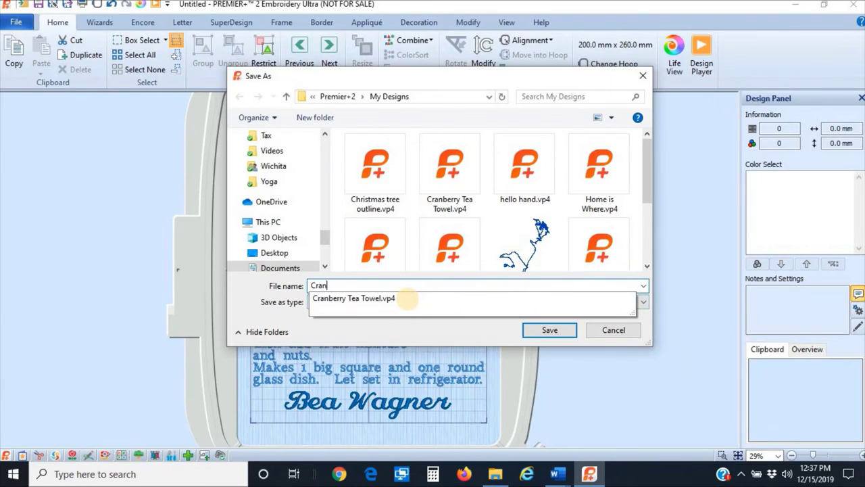
type("berry 2")
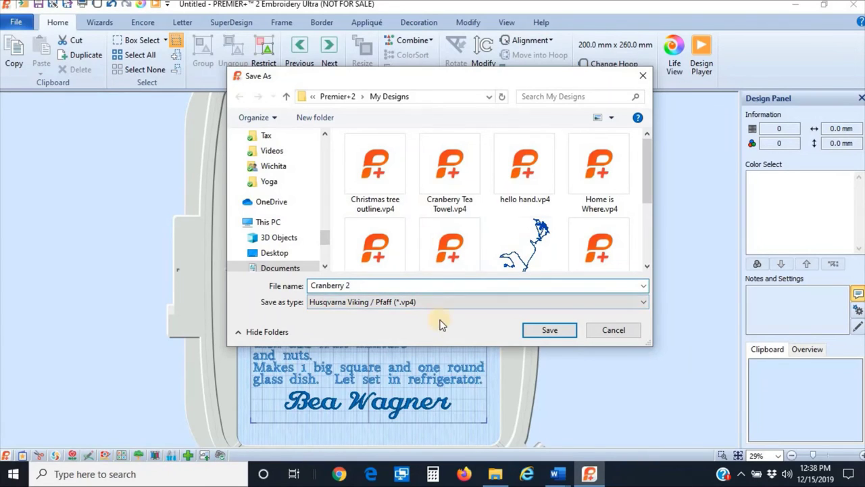
left_click(550, 329)
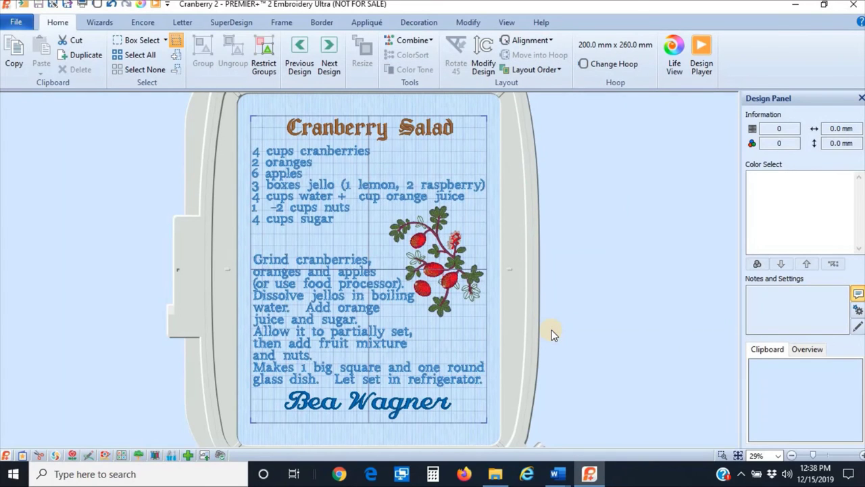
Export the design in Husqvarna Viking / Pfaff .vp3 format as 'Cranberry 2Exported.vp3'.
left_click(15, 21)
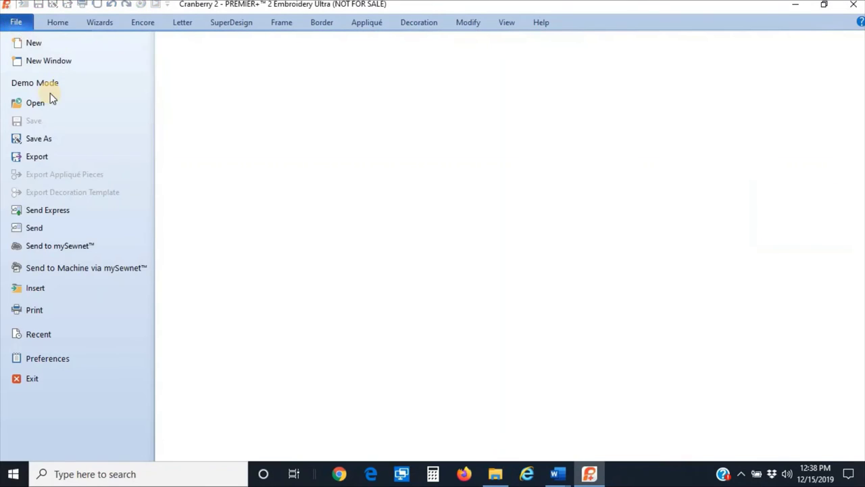
left_click(39, 156)
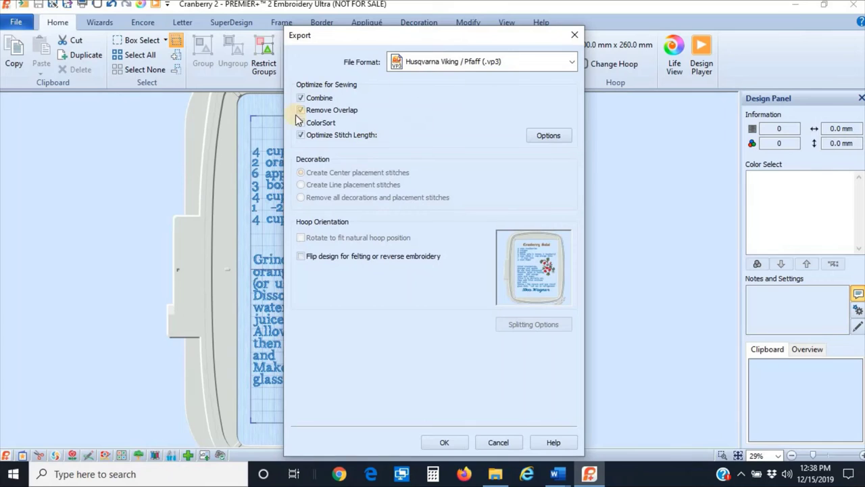
left_click(527, 64)
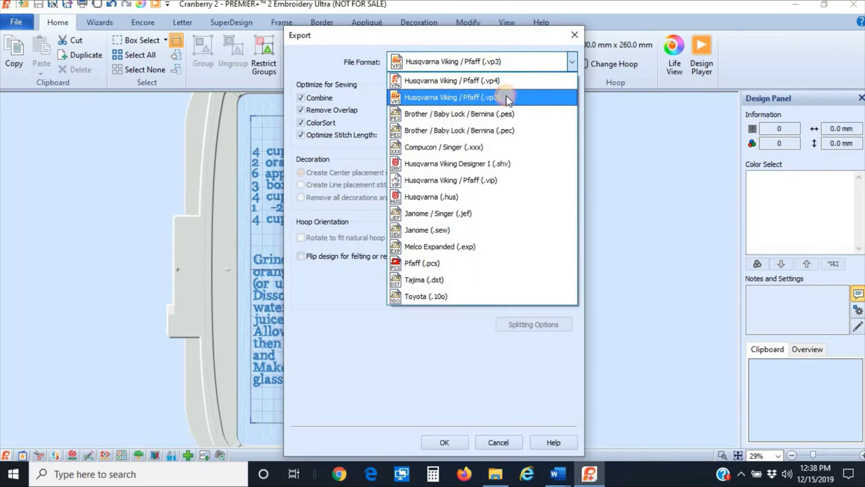
left_click(508, 99)
left_click(554, 62)
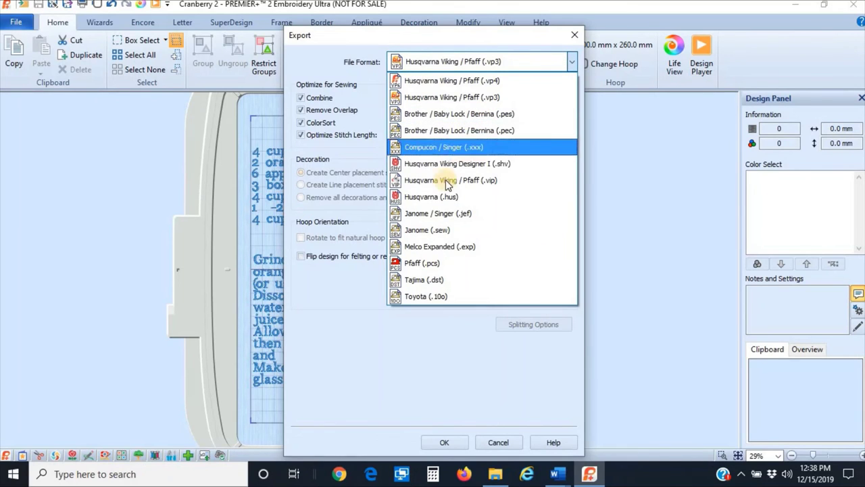
left_click(547, 64)
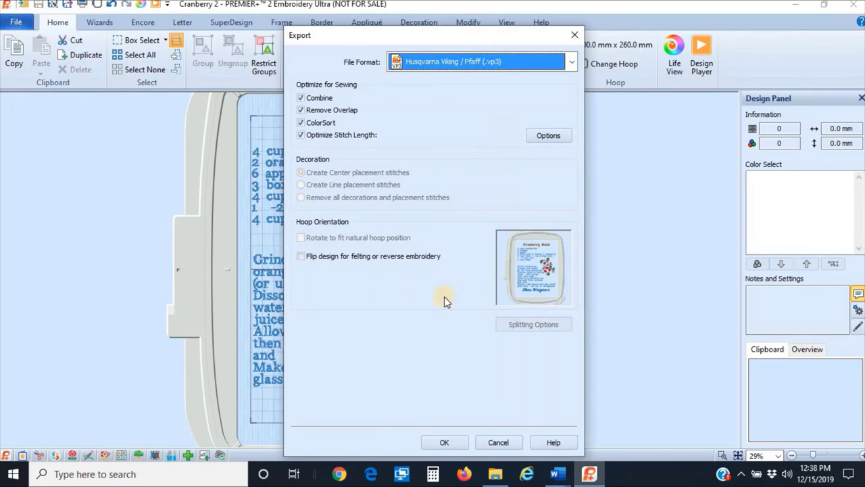
left_click(443, 444)
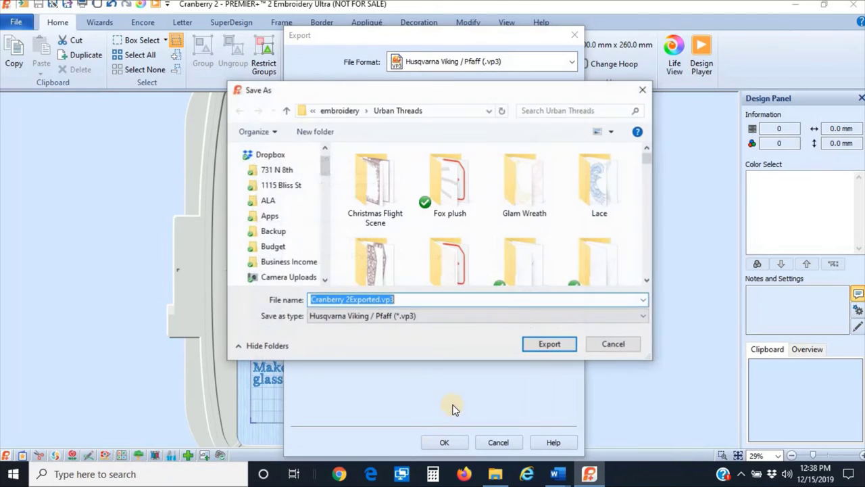
left_click(534, 343)
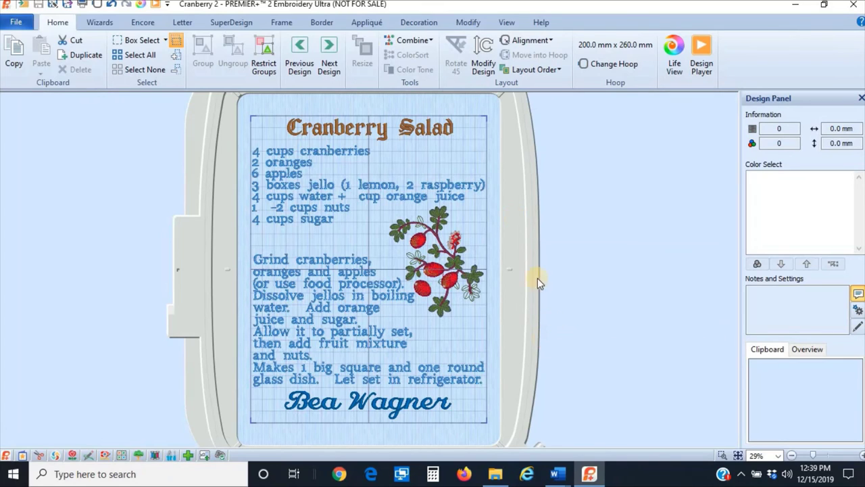
Send the recipe design to the Designer Epic machine via mySewnet.
left_click(22, 26)
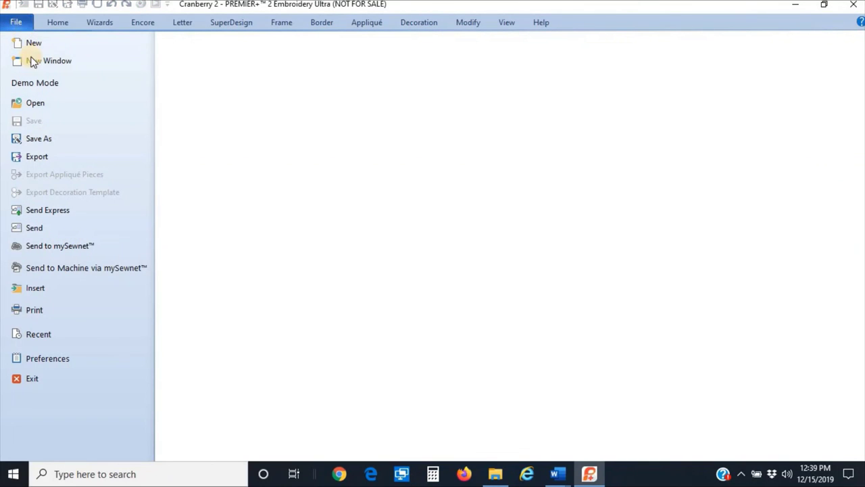
left_click(74, 269)
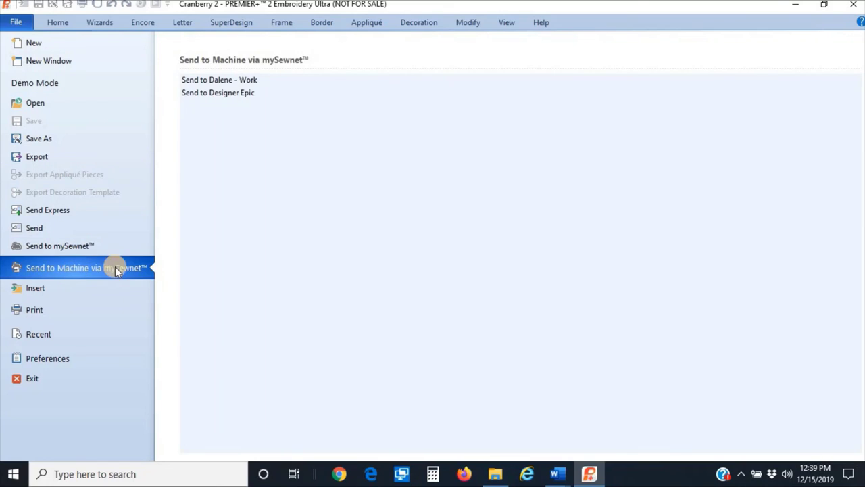
left_click(228, 94)
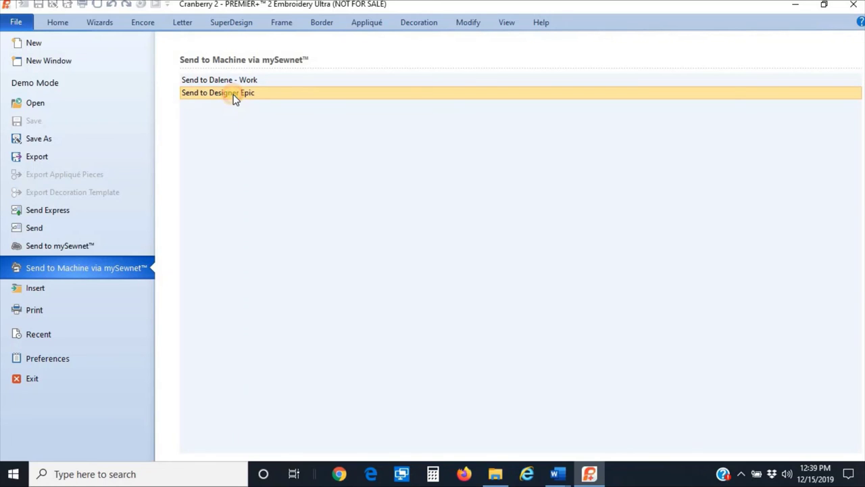
double_click(231, 94)
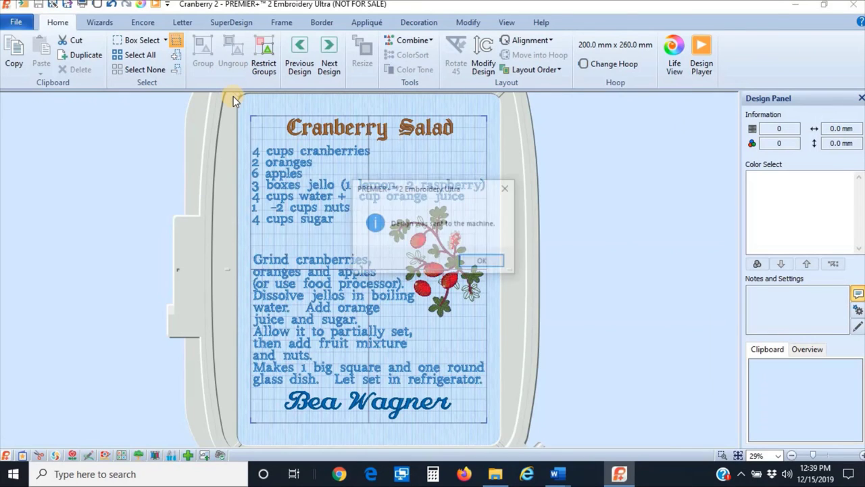
Acknowledge the 'Design was sent to the machine.' message to return to the Cranberry Salad design.
left_click(482, 262)
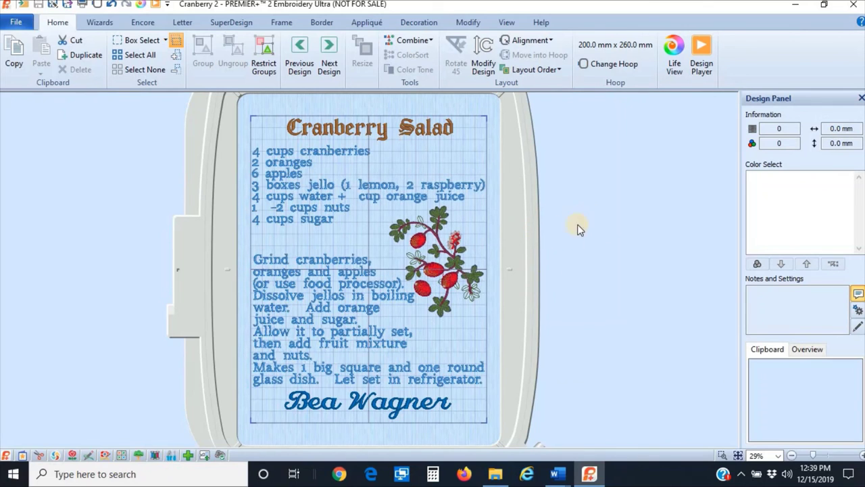